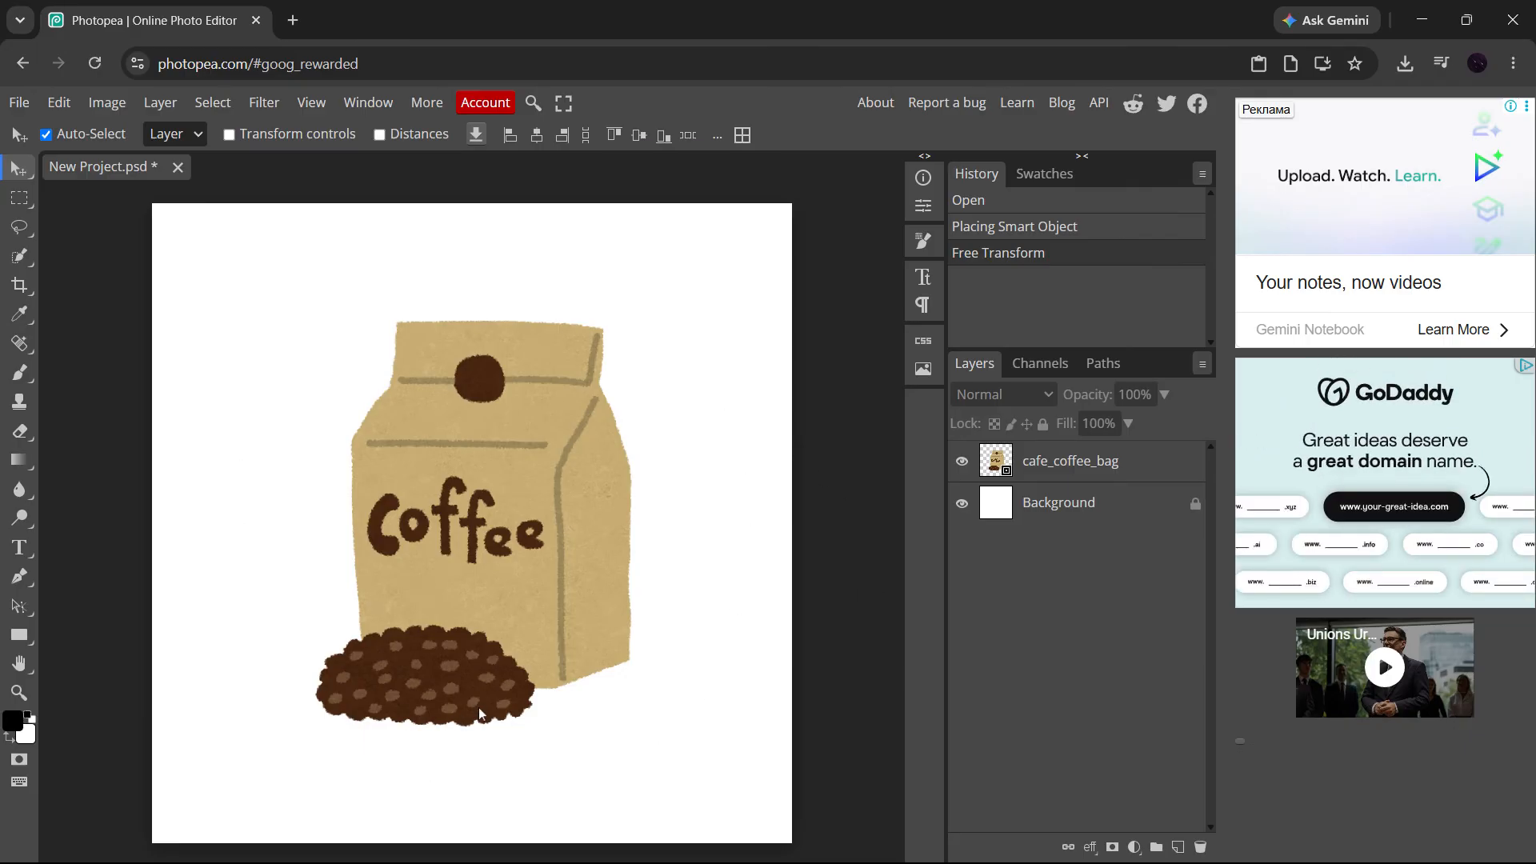
Enable the 3D effect in the layer style of the cafe_coffee_bag layer and show its settings.
left_click(1002, 463)
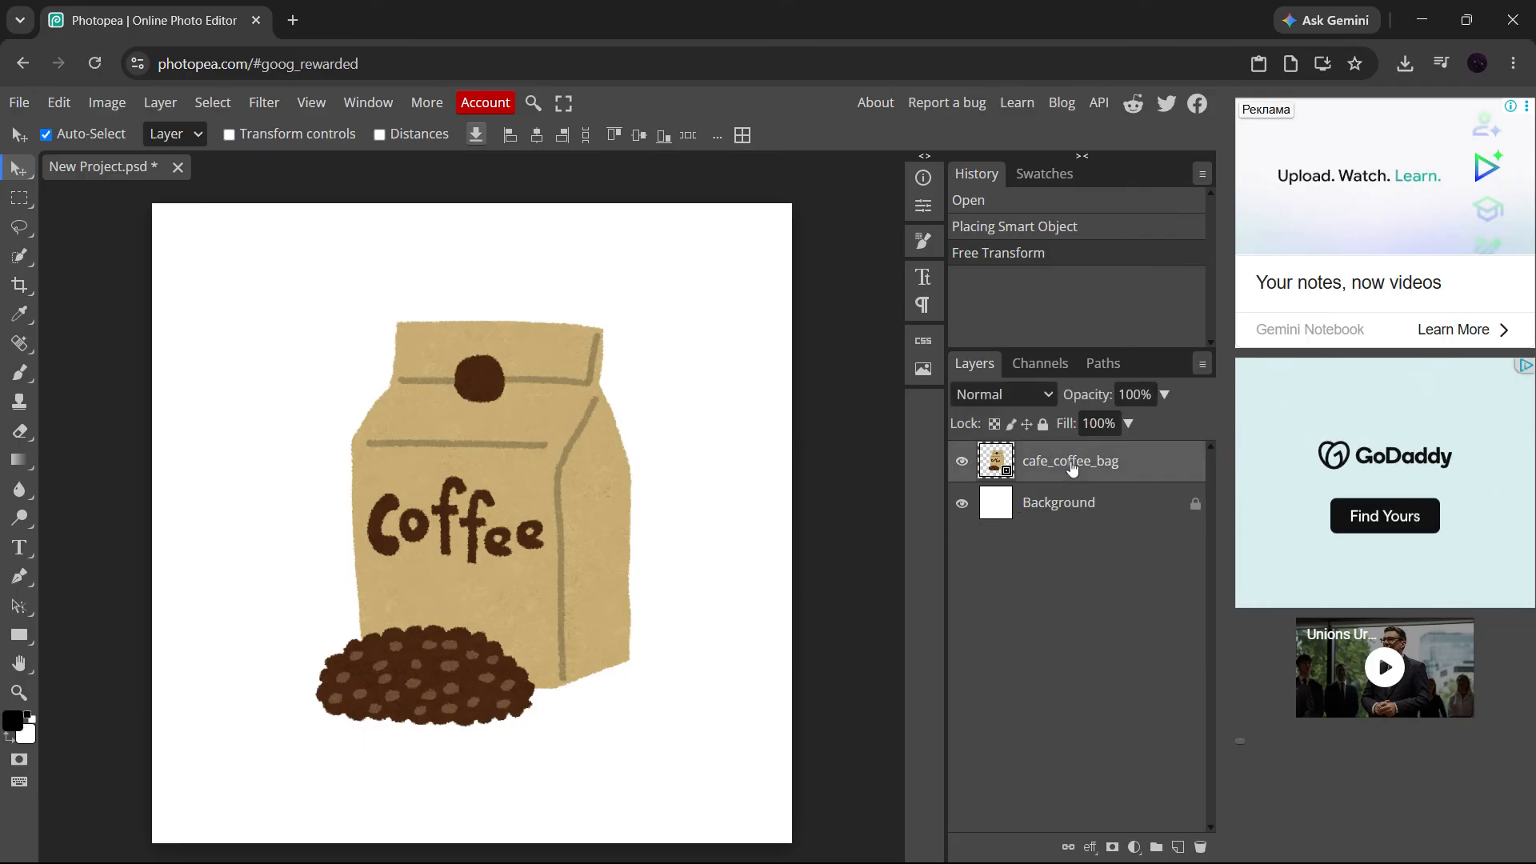
double_click(1154, 472)
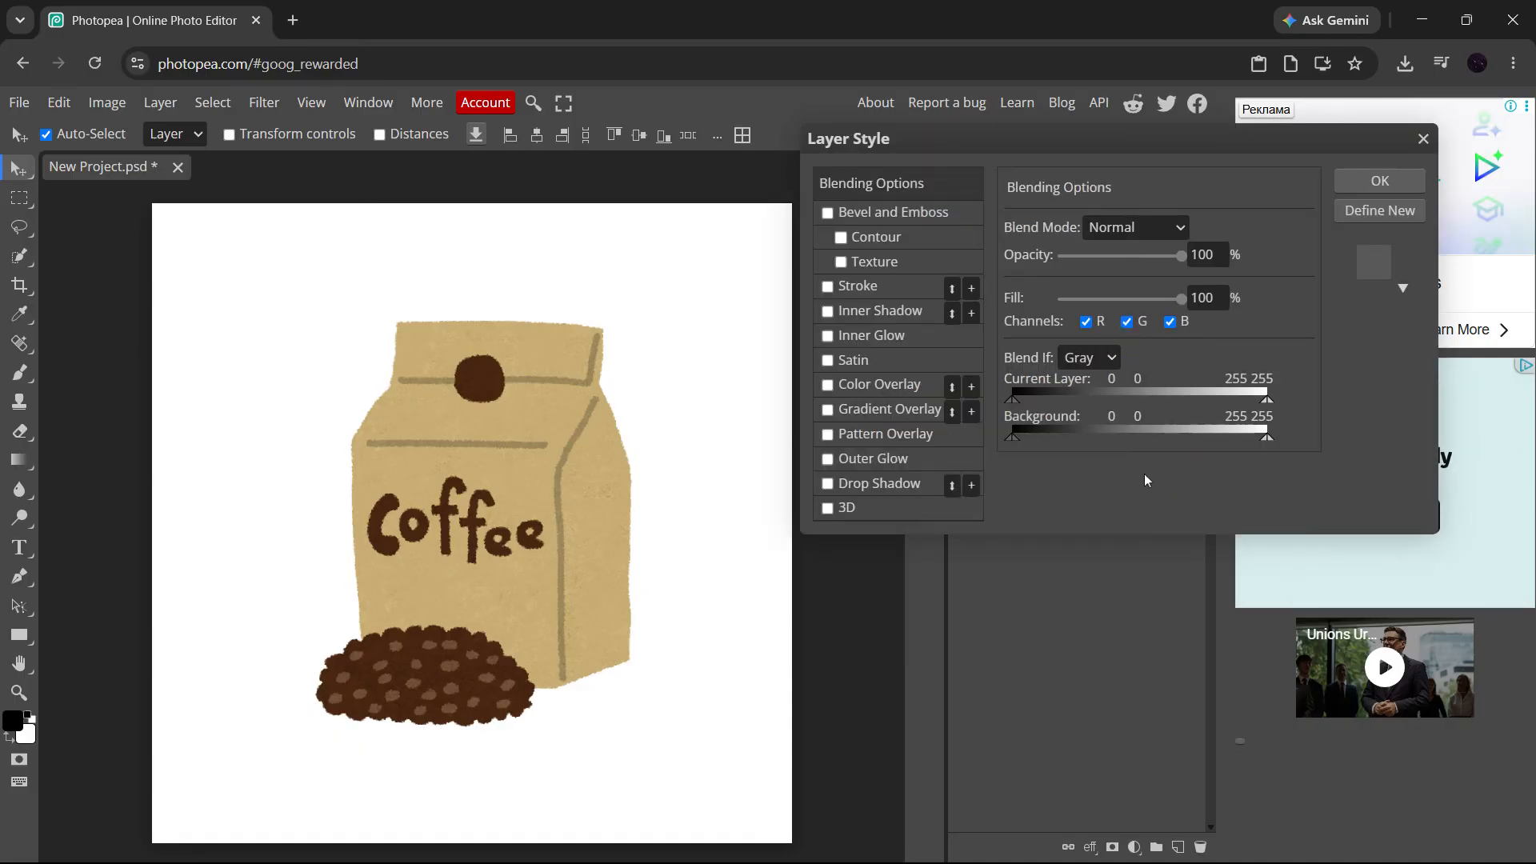
left_click_drag(1125, 152, 526, 249)
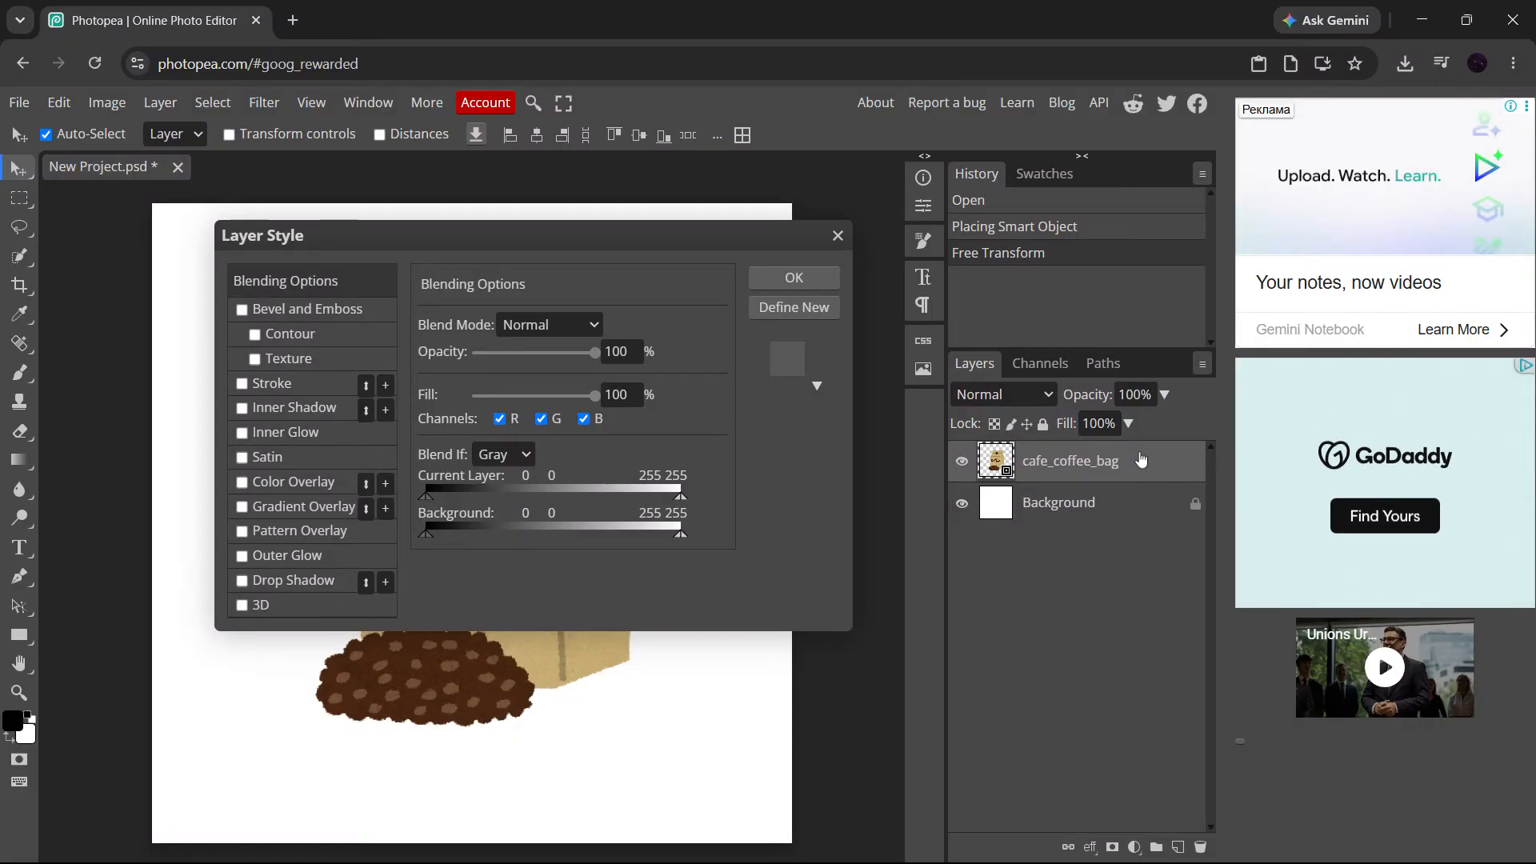
left_click_drag(714, 235, 1324, 200)
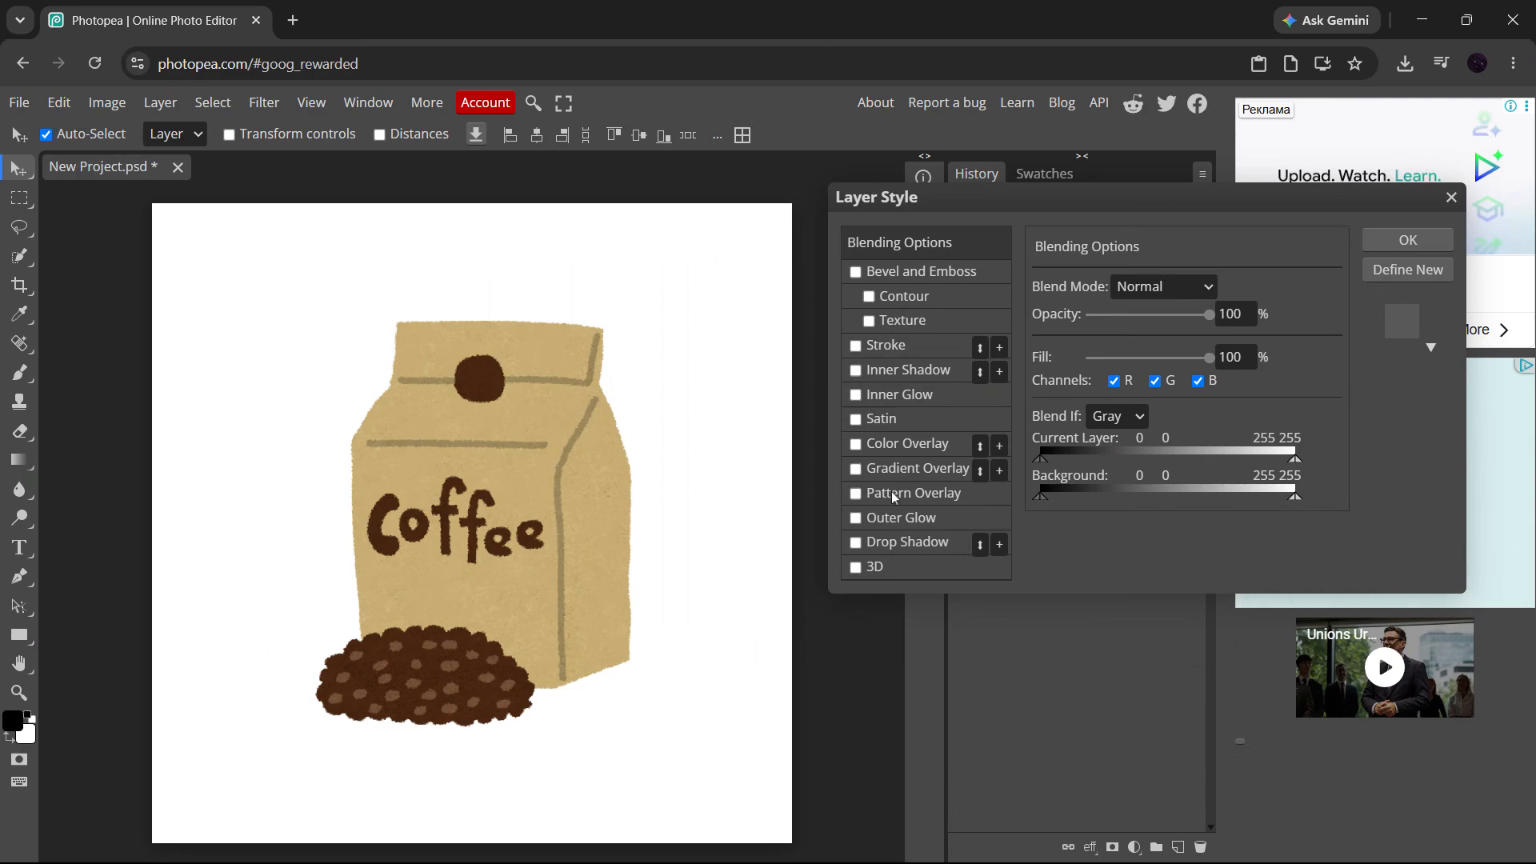
left_click(858, 568)
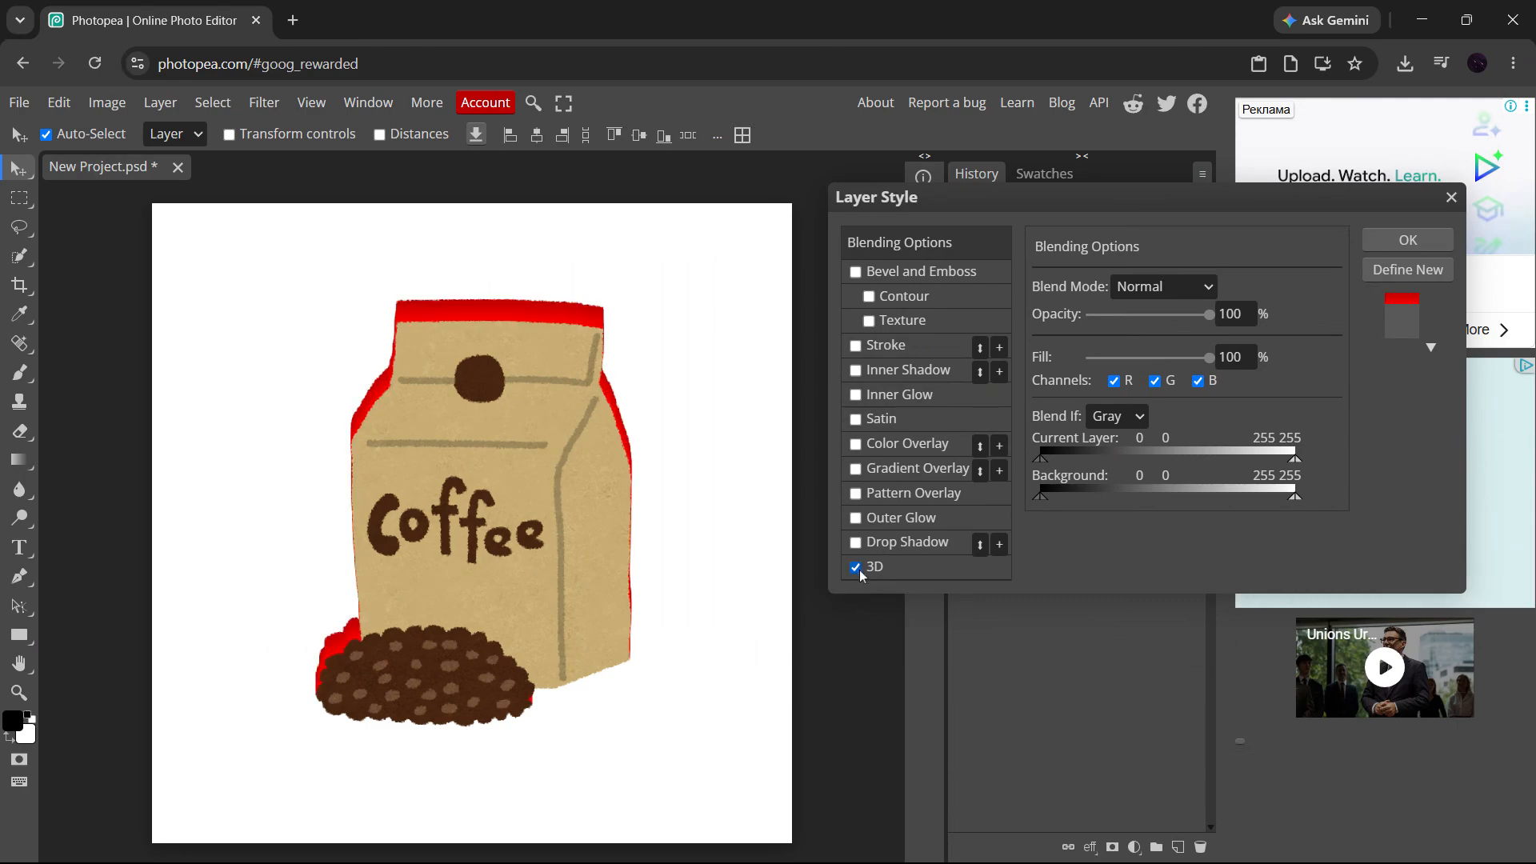
left_click(901, 570)
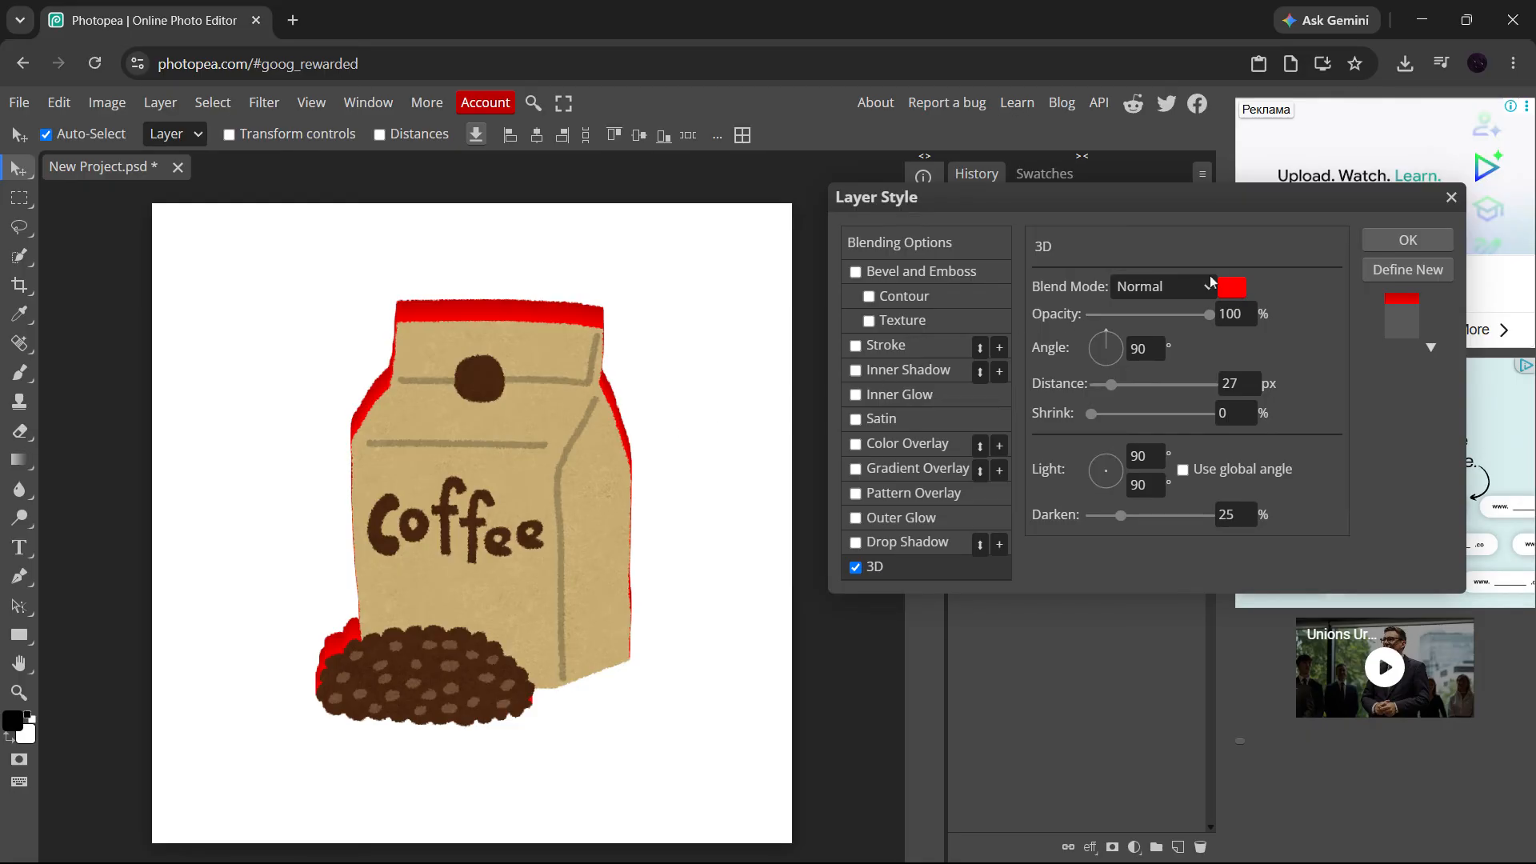
Set the 3D effect's angle to 162° and its distance to 21 px, keeping shrink at 0%.
left_click(1144, 456)
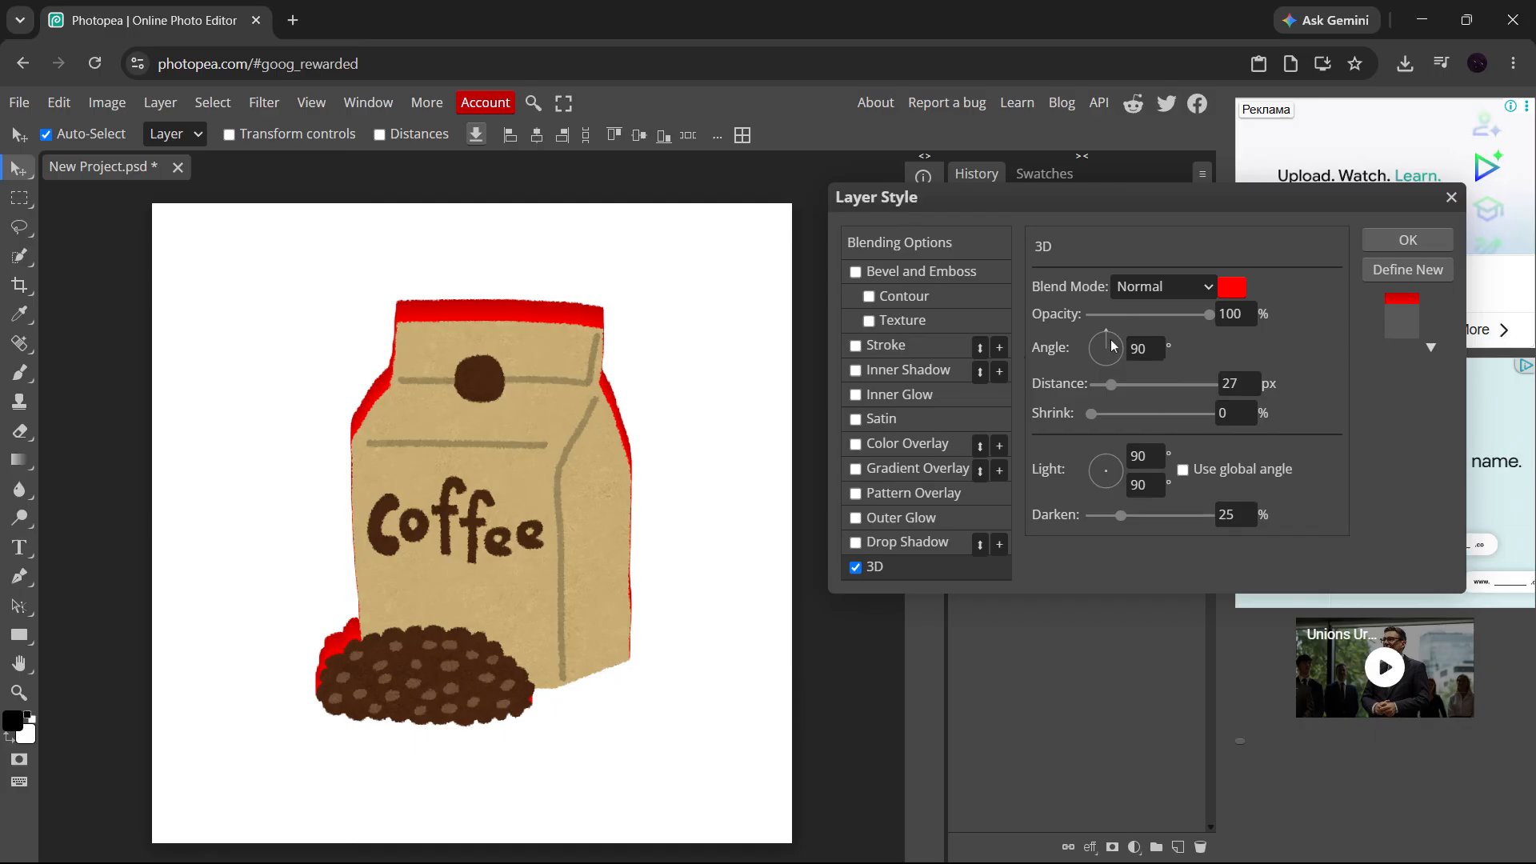
left_click_drag(1107, 336, 1032, 325)
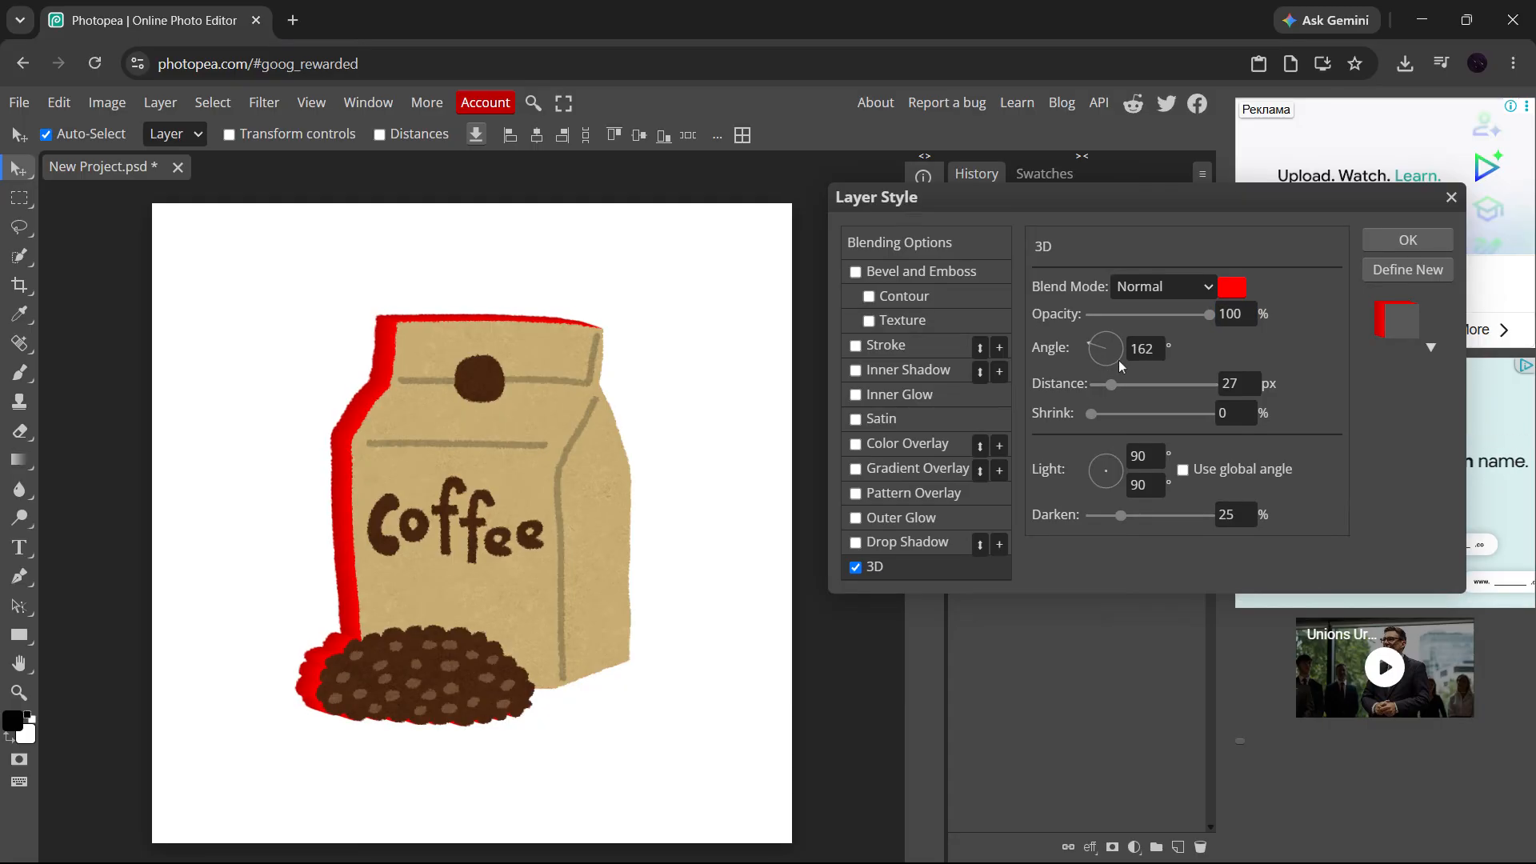
left_click(1149, 349)
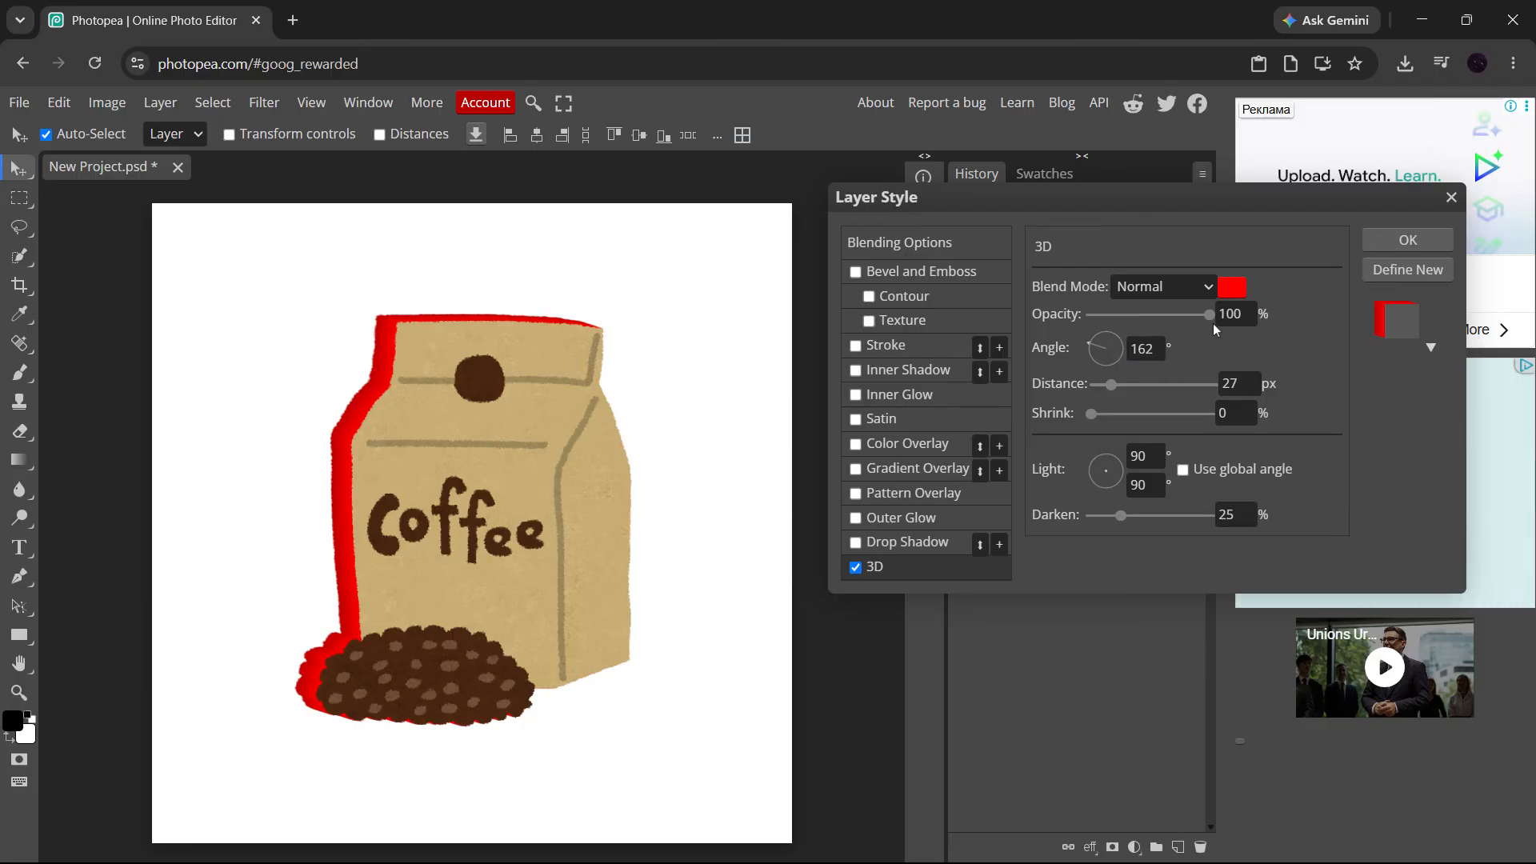
mouse_move(1121, 385)
left_mouse_down()
mouse_move(1156, 394)
mouse_move(1098, 389)
mouse_move(1097, 404)
mouse_move(1268, 420)
mouse_move(1110, 411)
left_mouse_up()
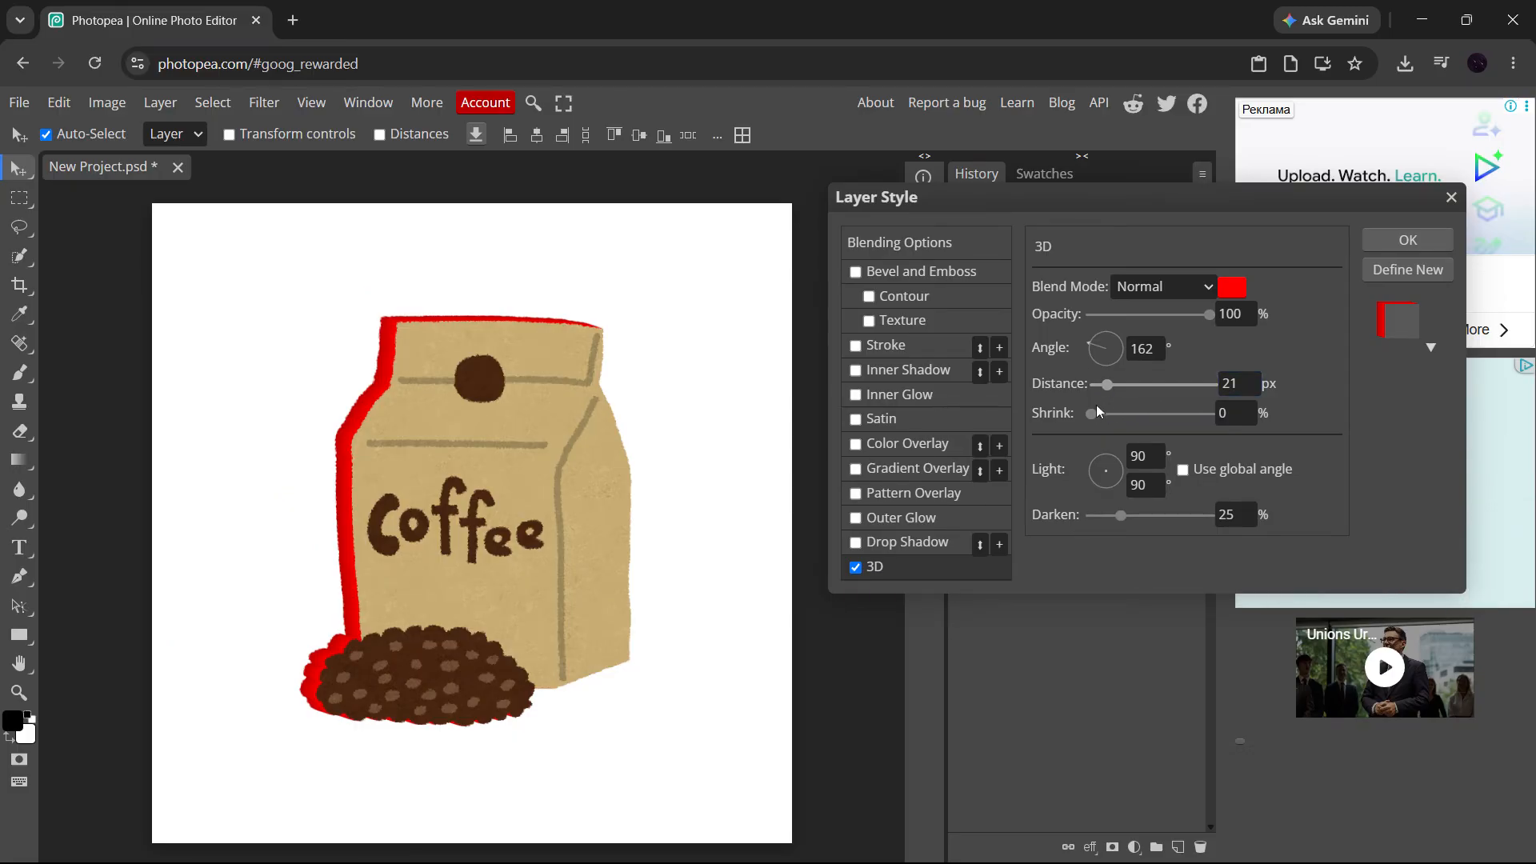
left_click_drag(1091, 417, 1049, 436)
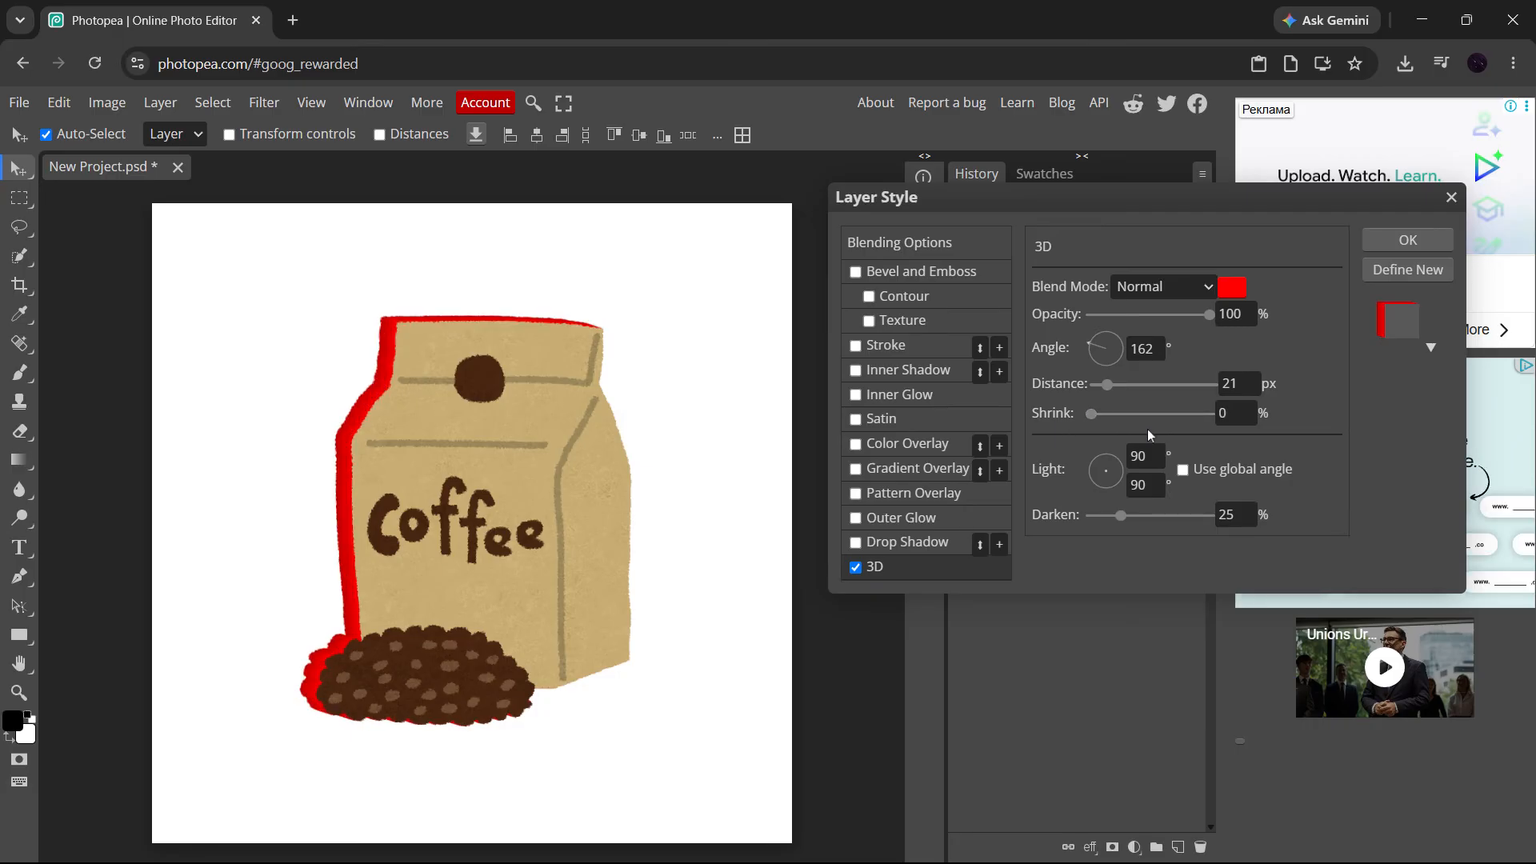
Set the 3D effect's colour to the brown #6f4d33 sampled from the coffee beans in the artwork.
left_click(1232, 287)
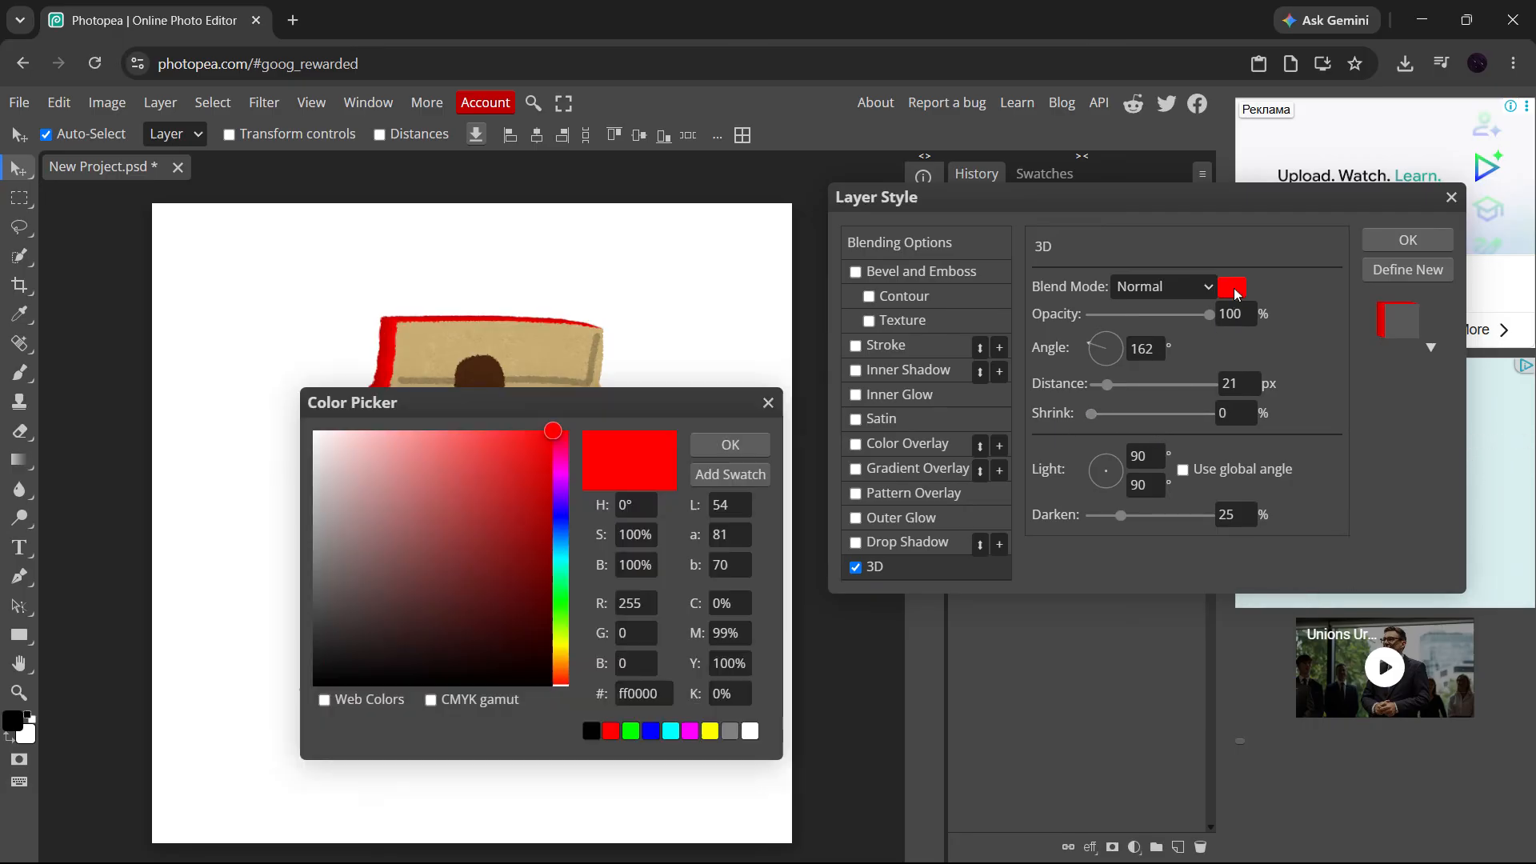
left_click_drag(691, 402, 1264, 172)
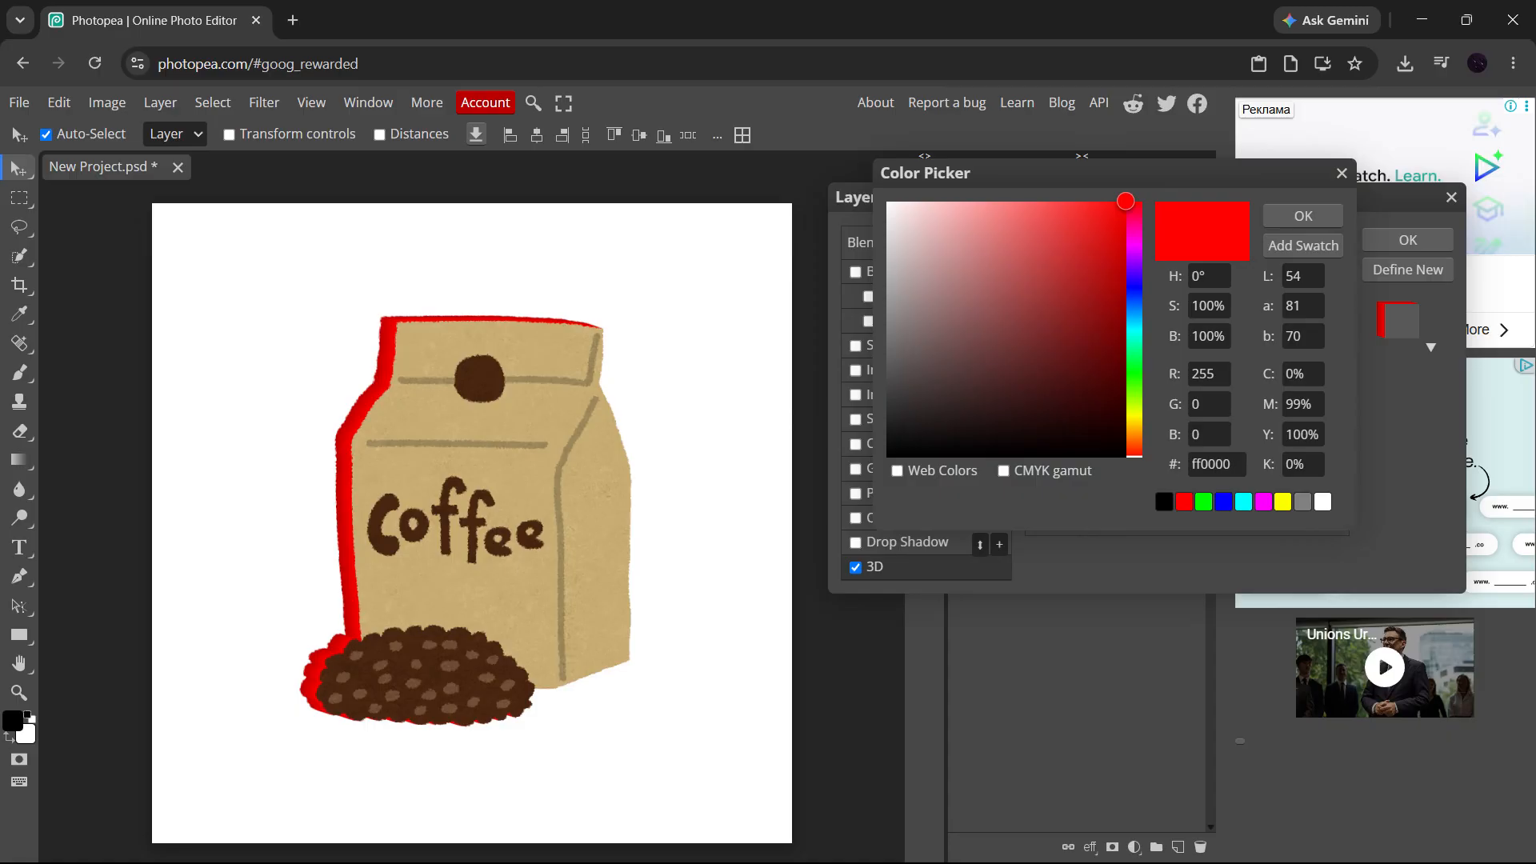
left_click(20, 314)
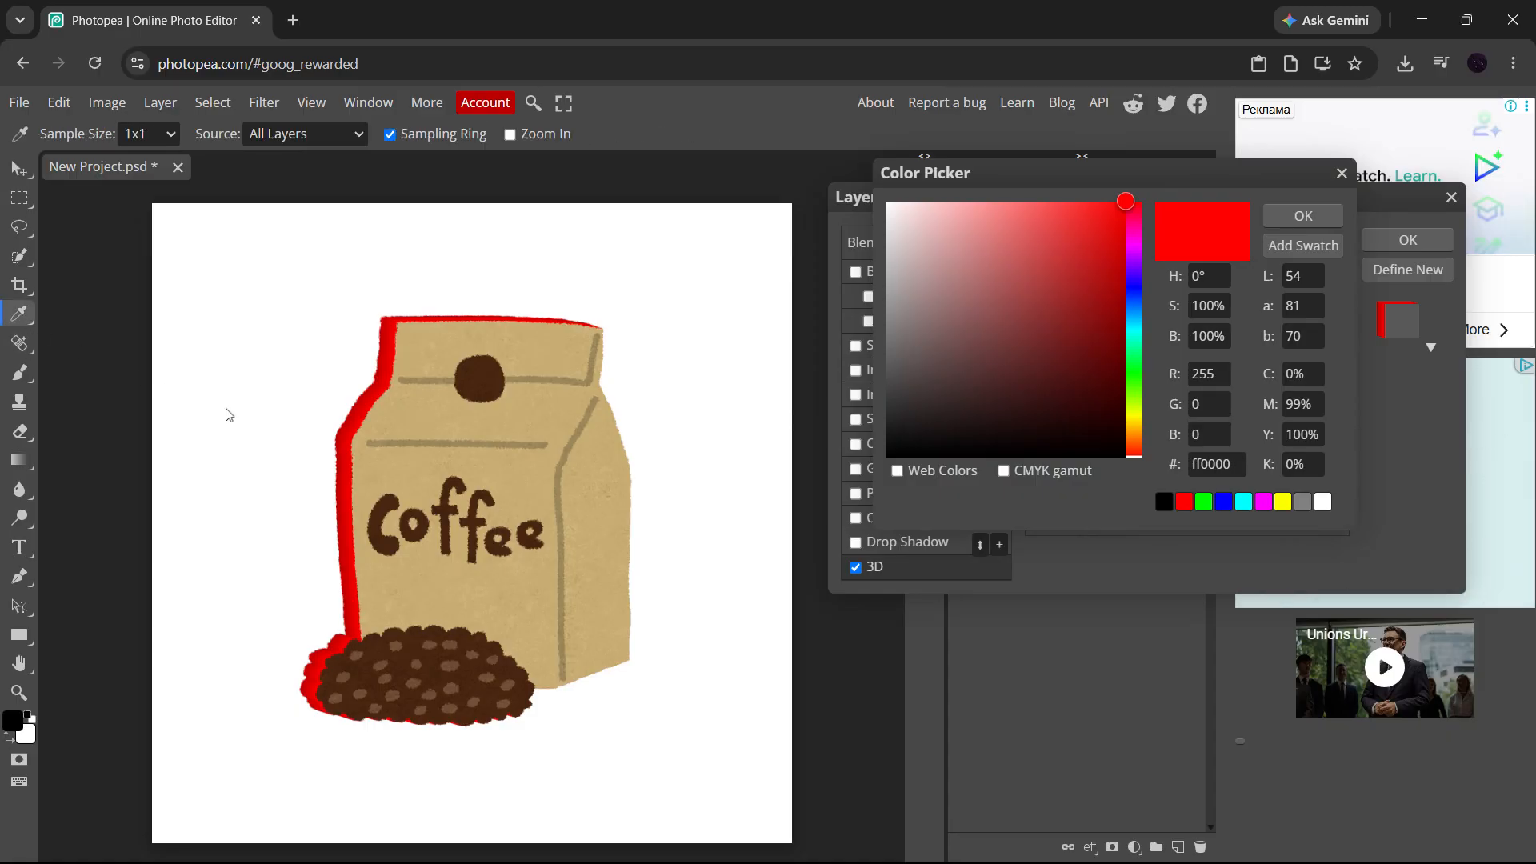
left_click(430, 644)
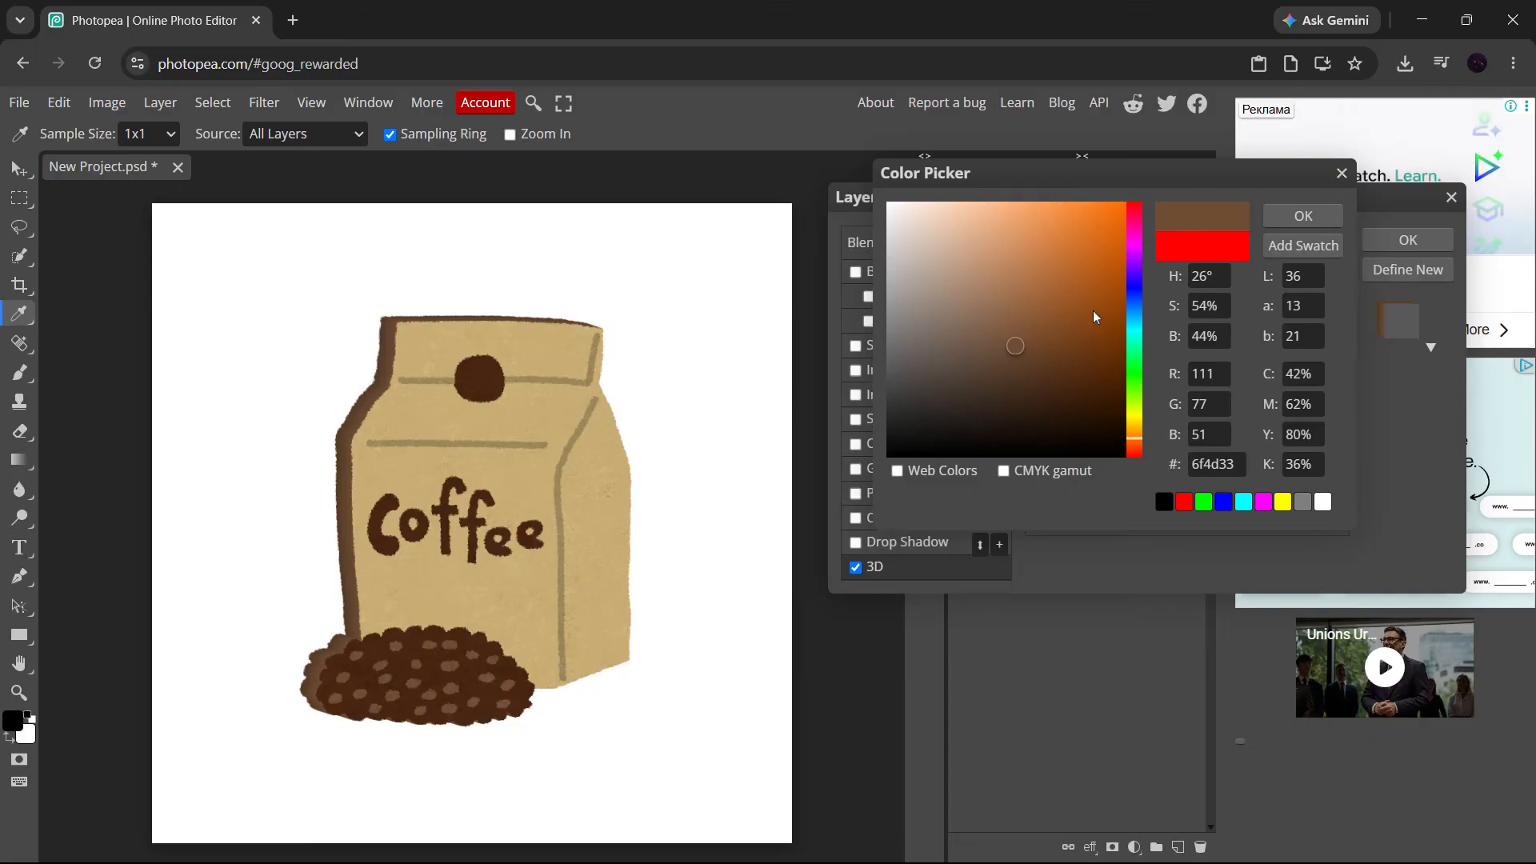
left_click(1300, 216)
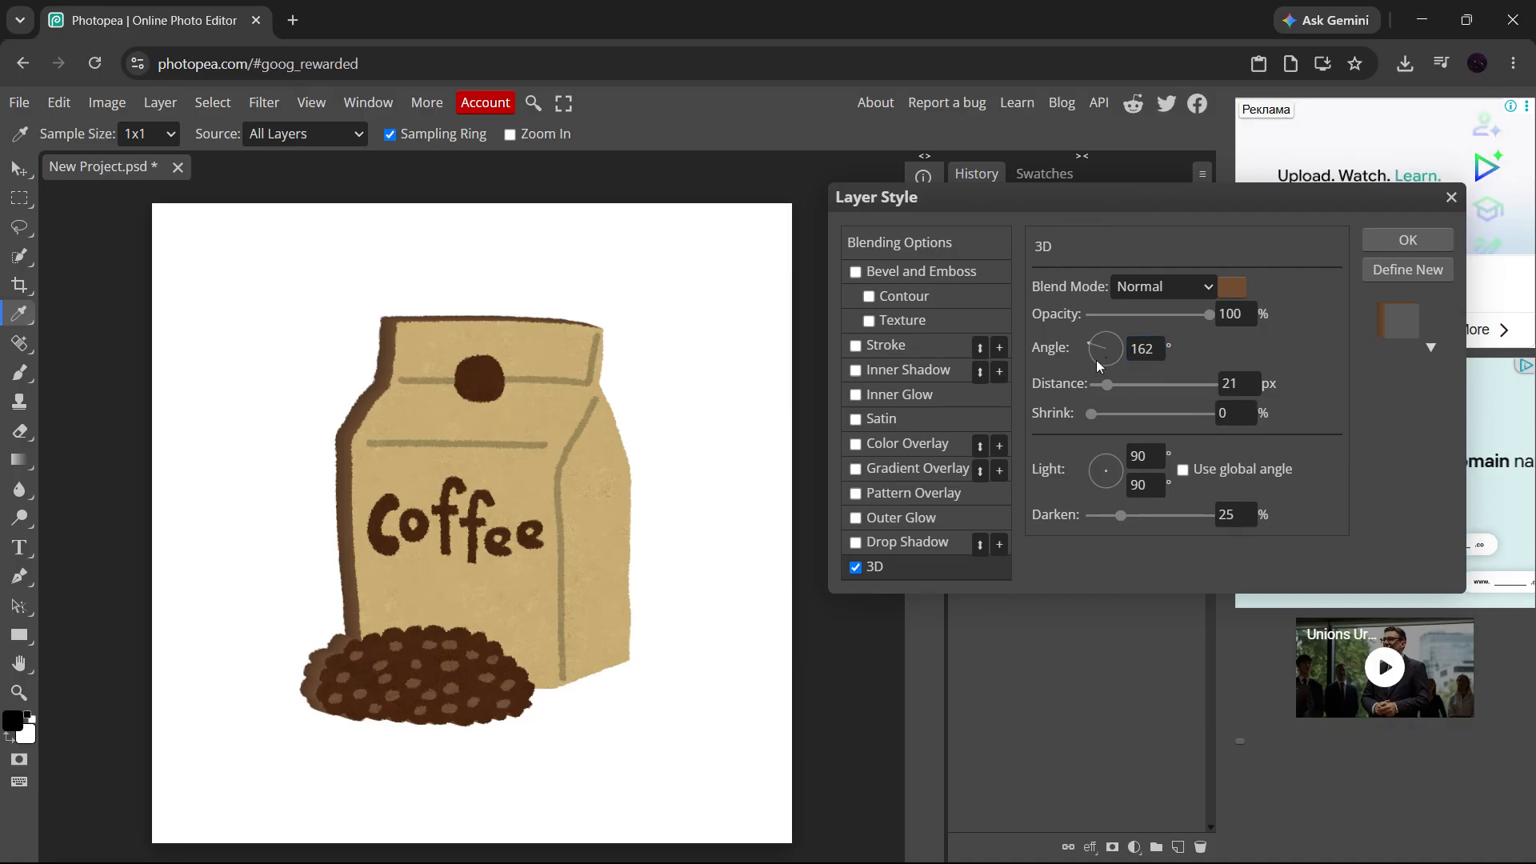
Refine the 3D effect with a 147° angle, the slightly darker brown #6c4c33 and a 26 px distance.
left_click_drag(1096, 360, 1087, 340)
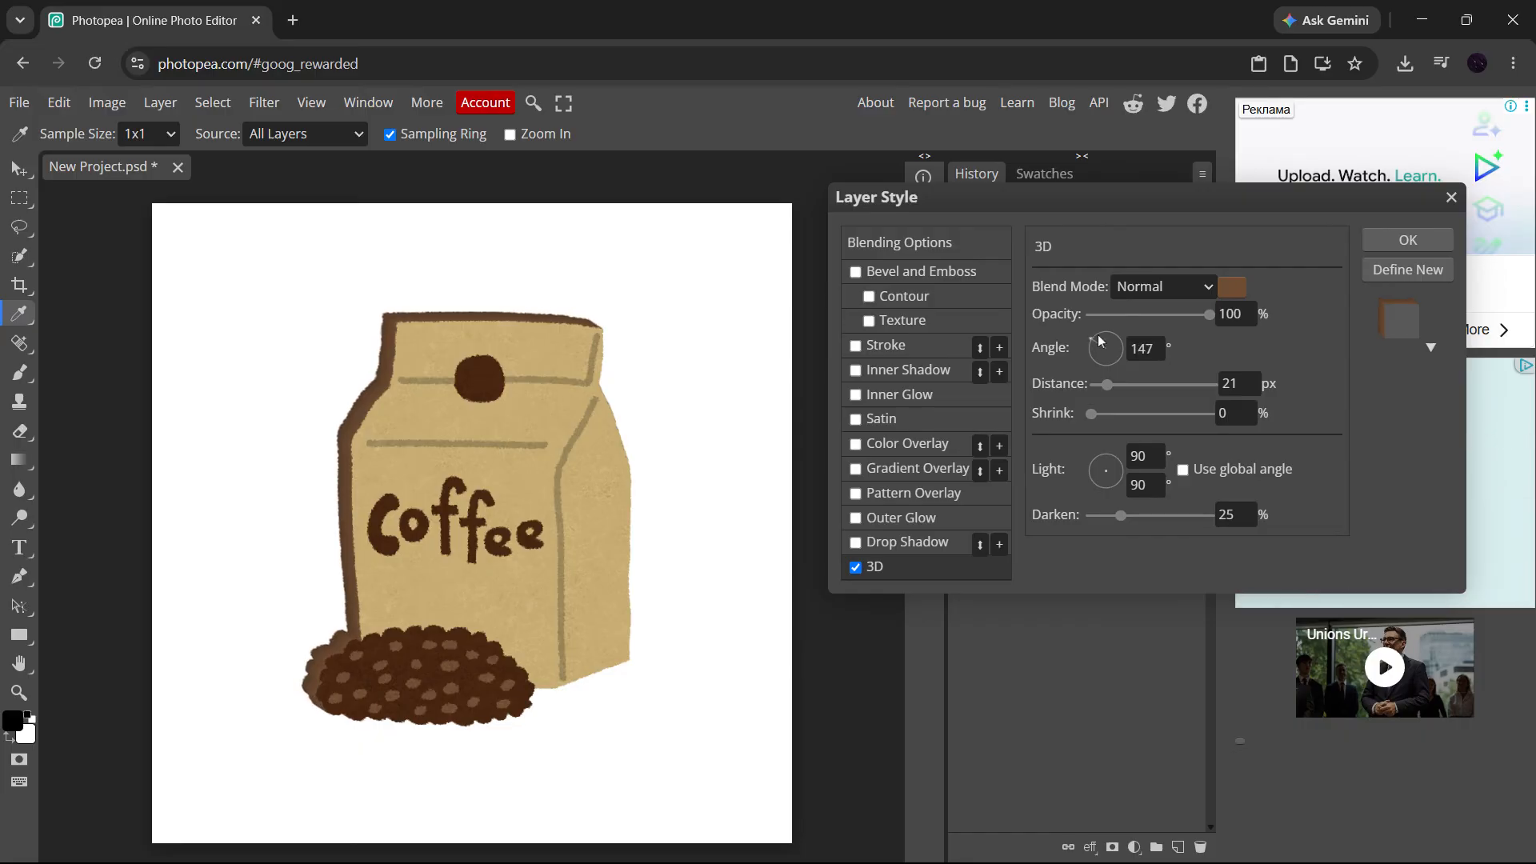
left_click(1244, 297)
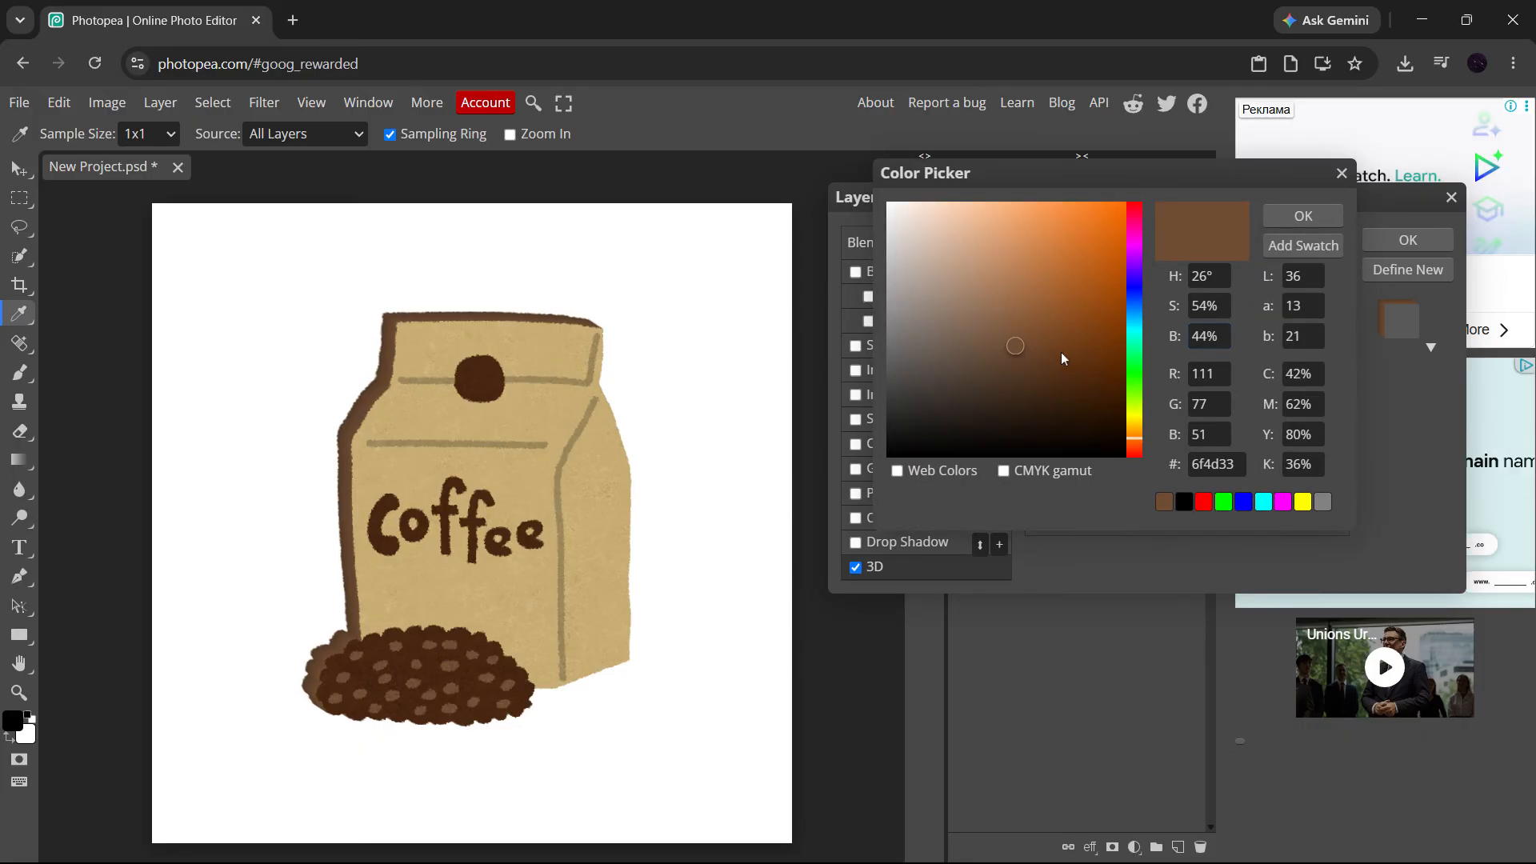
left_click(1021, 324)
mouse_move(1022, 326)
left_mouse_down()
mouse_move(1010, 363)
mouse_move(1018, 347)
left_mouse_up()
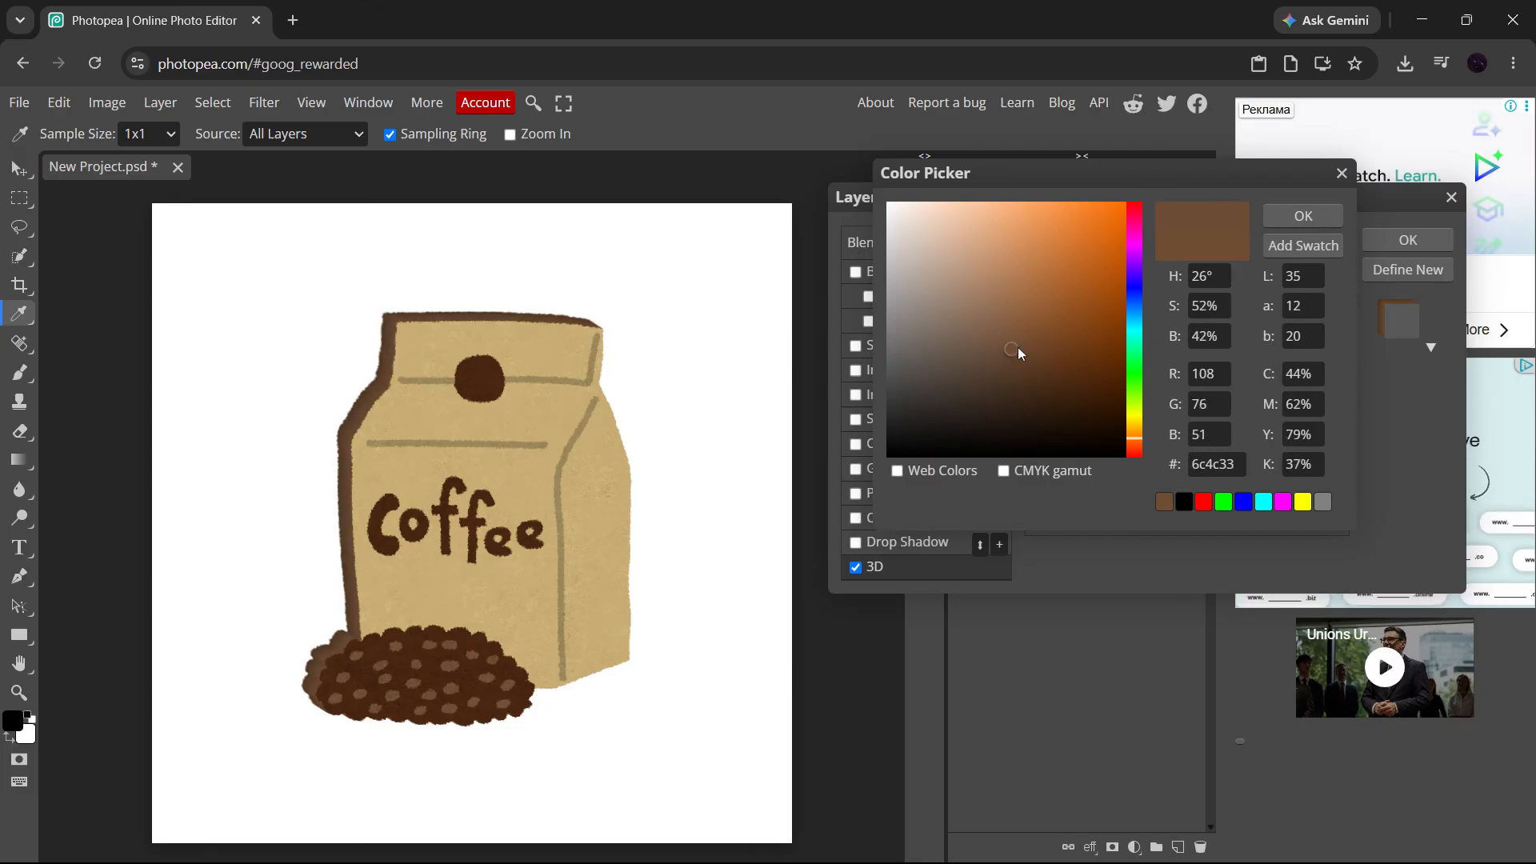
left_click(1273, 224)
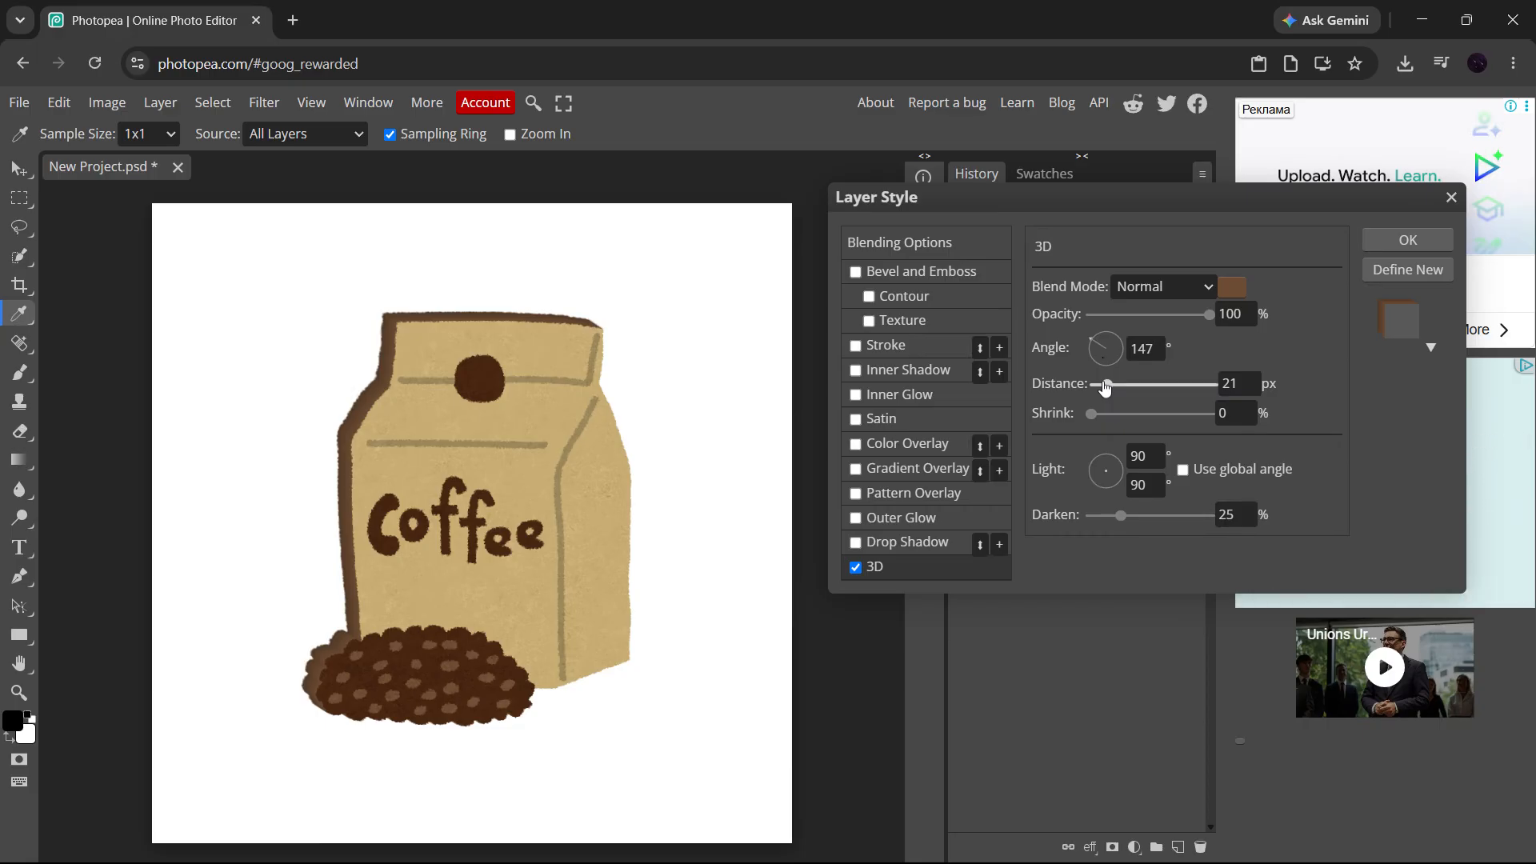
mouse_move(1105, 388)
left_mouse_down()
mouse_move(1127, 387)
mouse_move(1113, 386)
left_mouse_up()
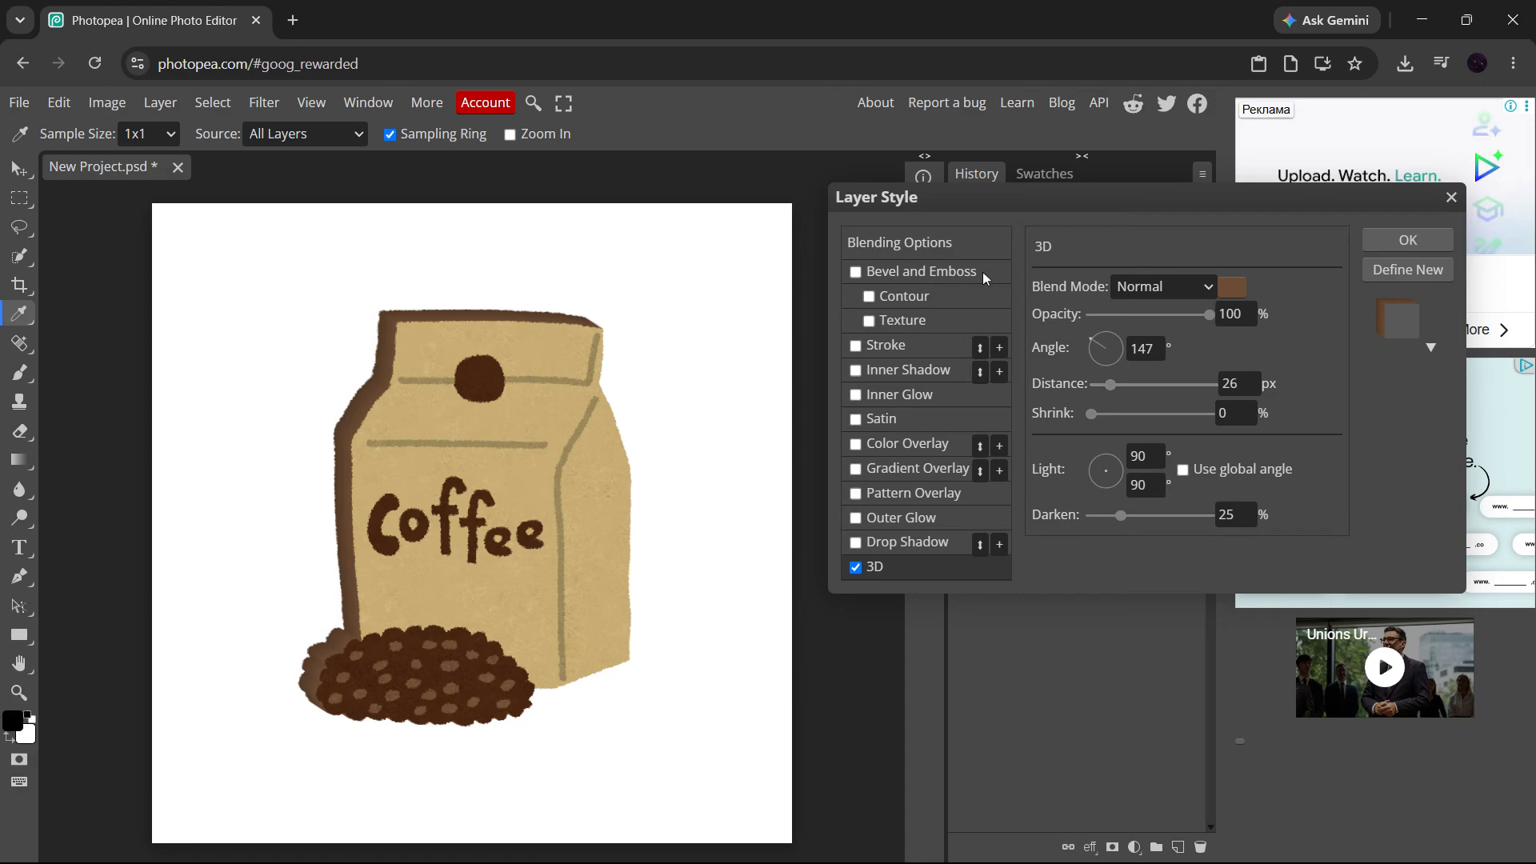
Add a Bevel and Emboss effect to the coffee bag with 93% depth and 11 px size.
left_click(854, 272)
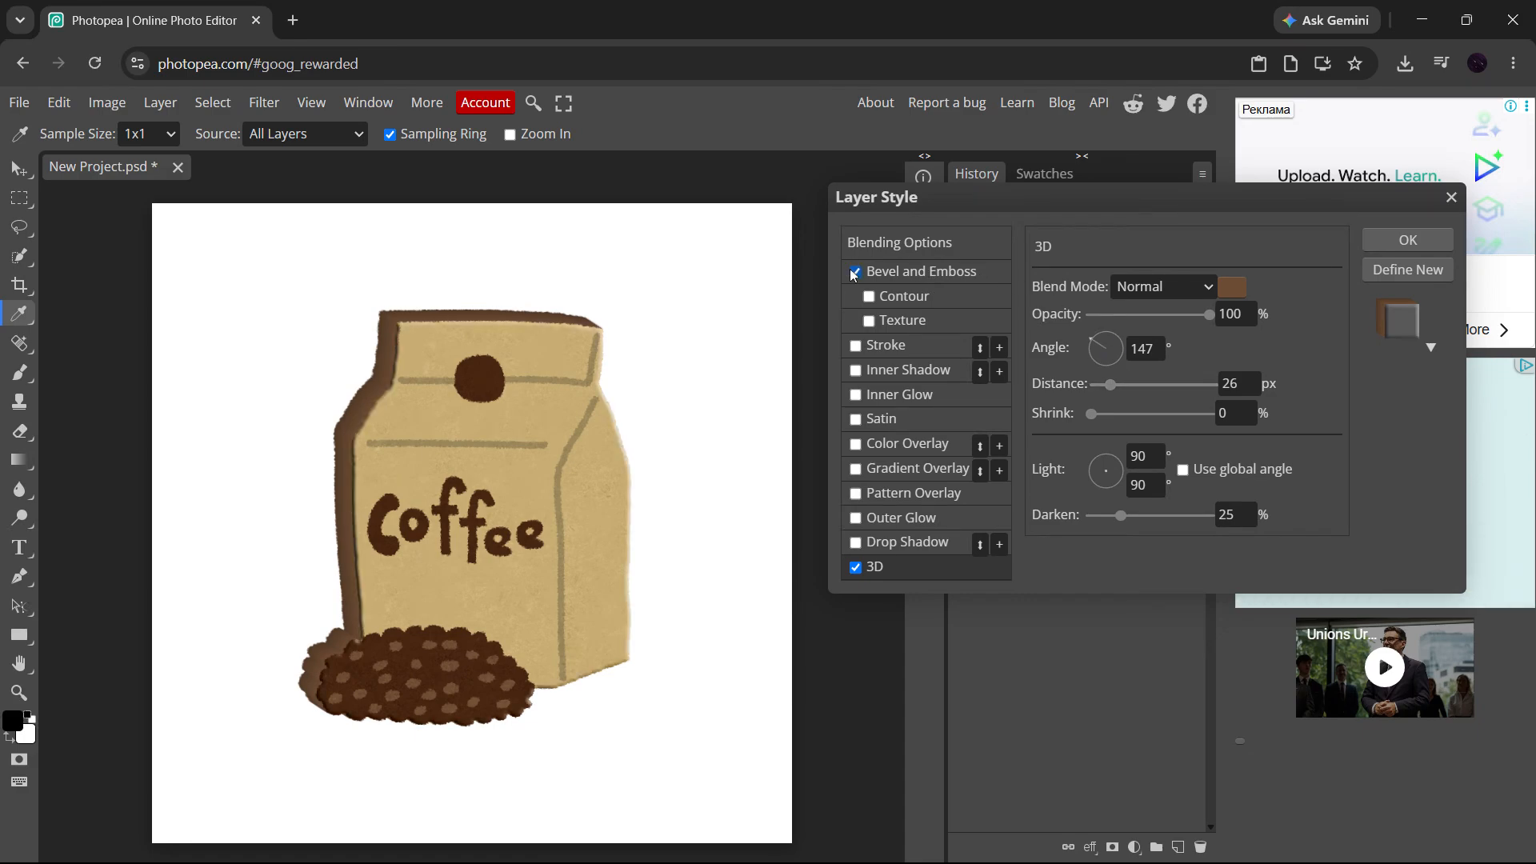
left_click(889, 274)
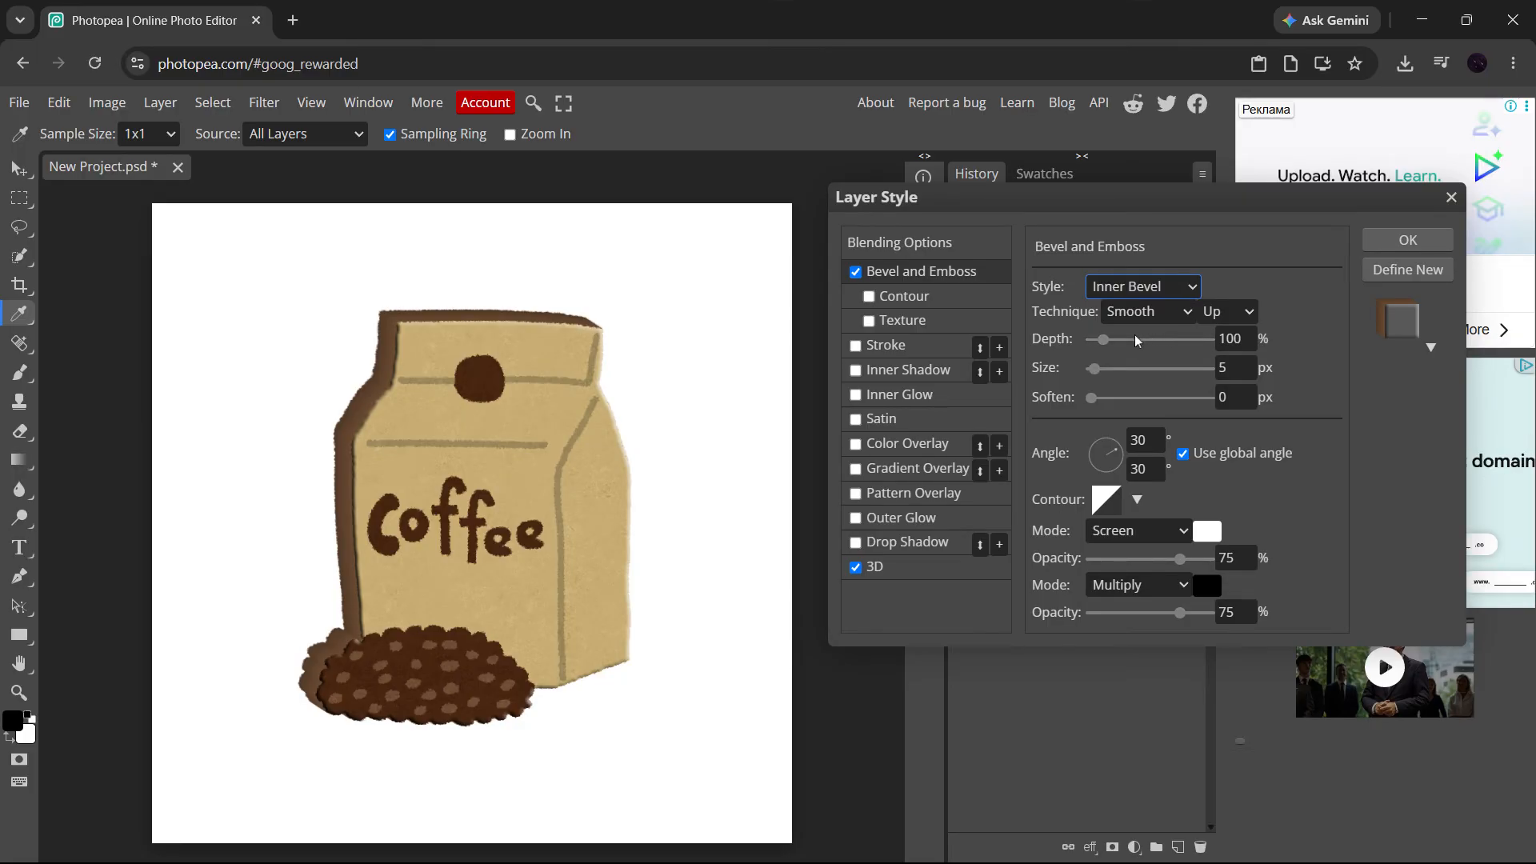
mouse_move(1102, 371)
left_mouse_down()
mouse_move(1107, 342)
mouse_move(1139, 347)
mouse_move(1099, 370)
left_mouse_up()
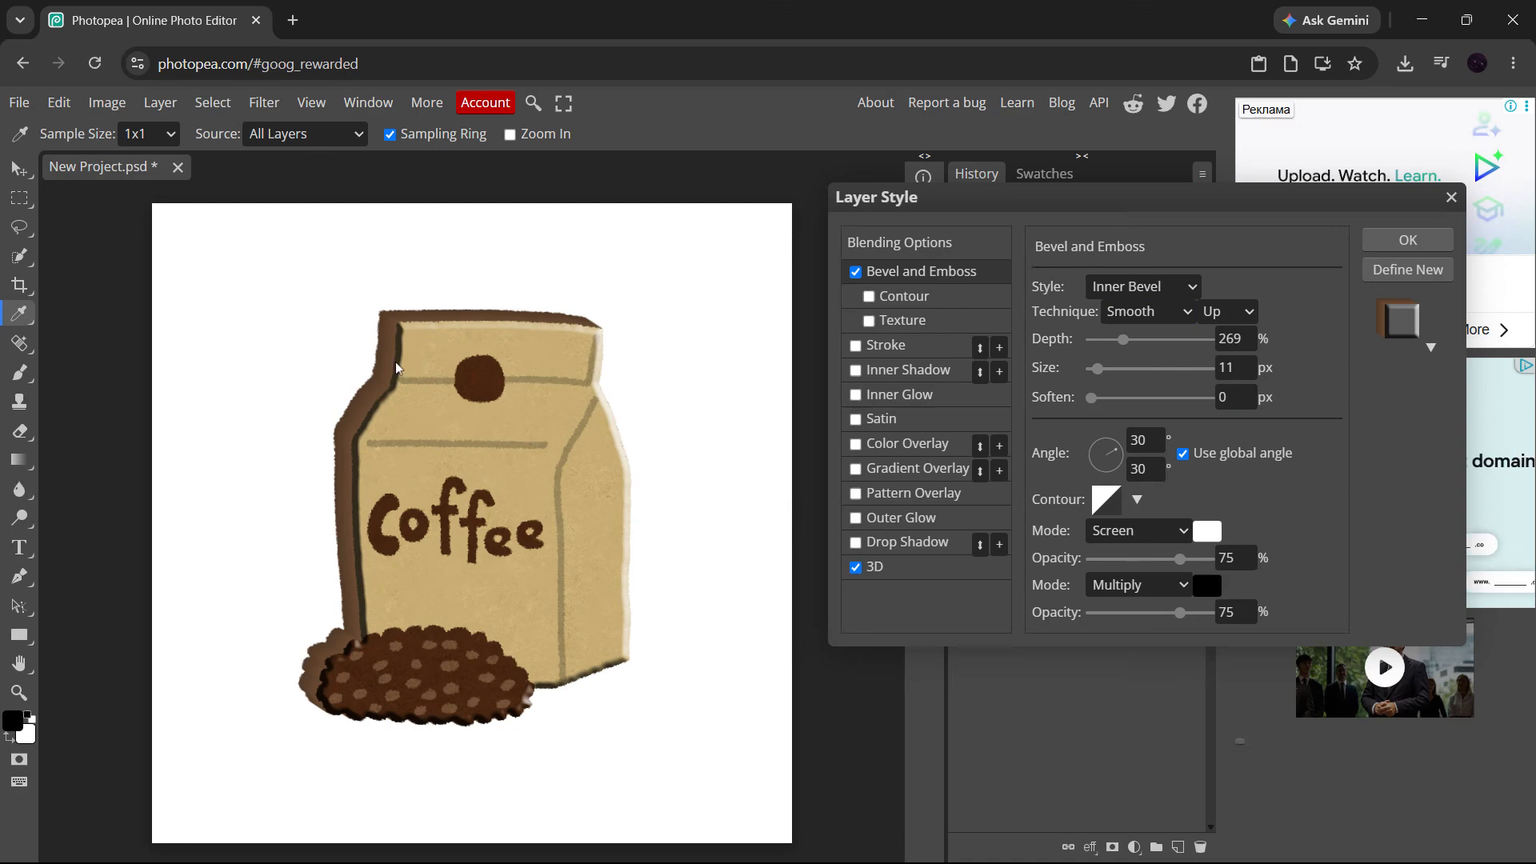
left_click_drag(1123, 340, 1105, 346)
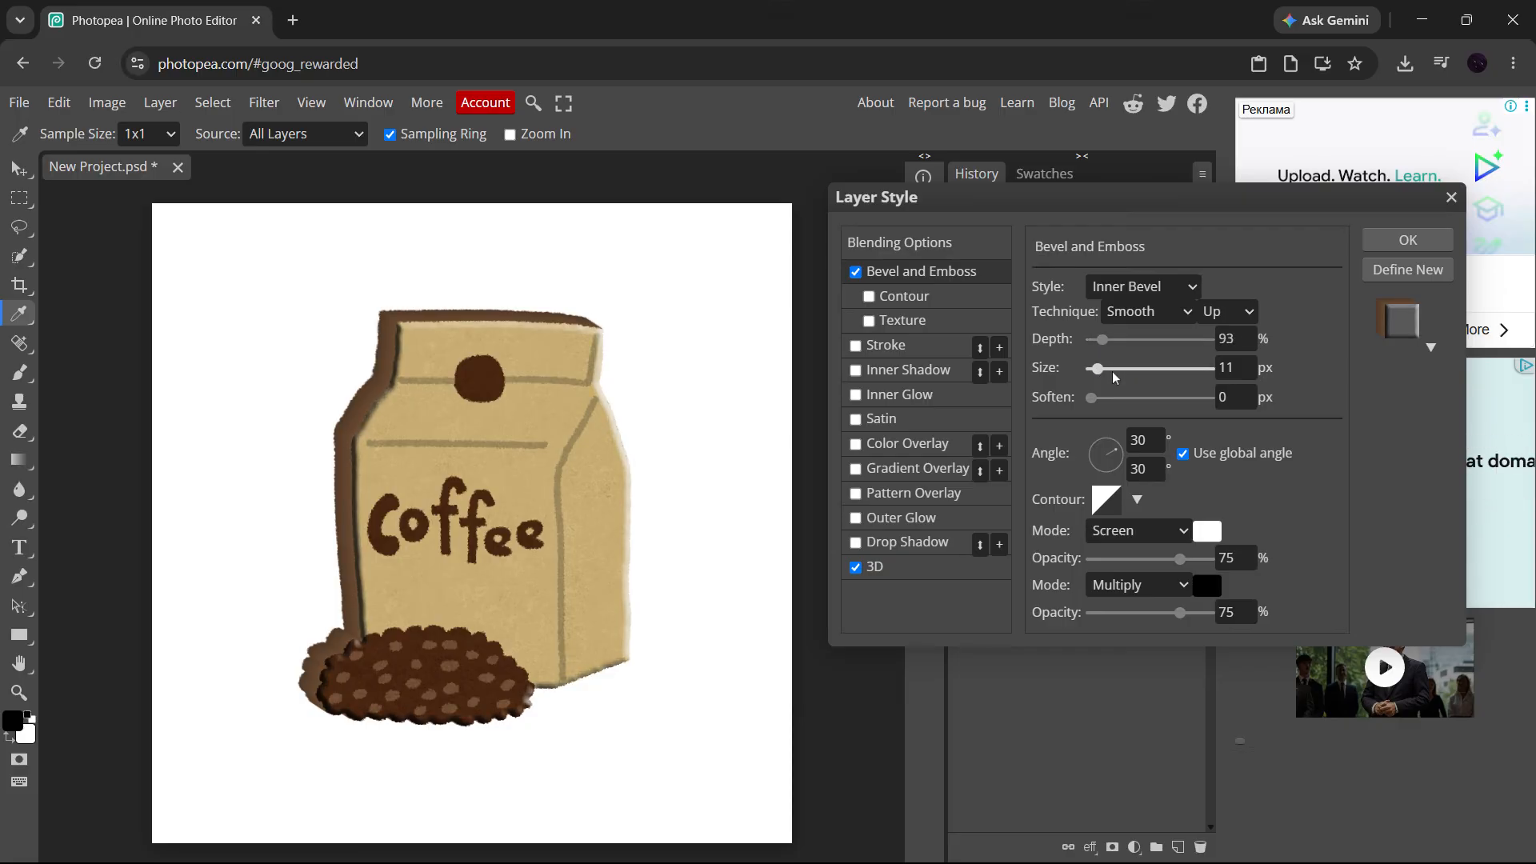
Add a drop shadow with 57% opacity, -20° angle, 41 px distance, 4% spread and 28 px size, and apply the layer style.
left_click(894, 541)
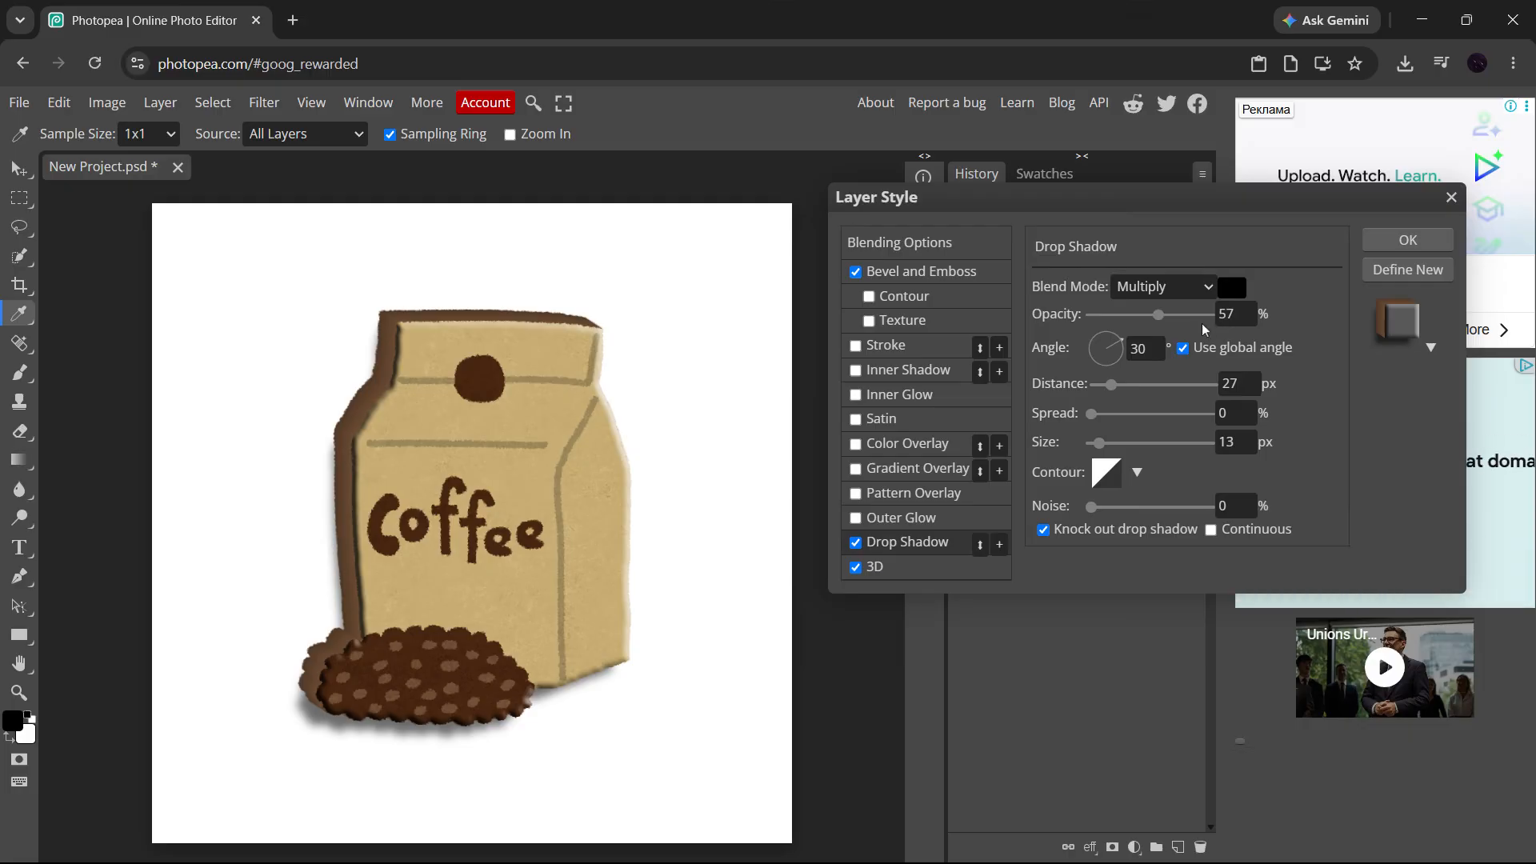
left_click_drag(1125, 385, 1125, 398)
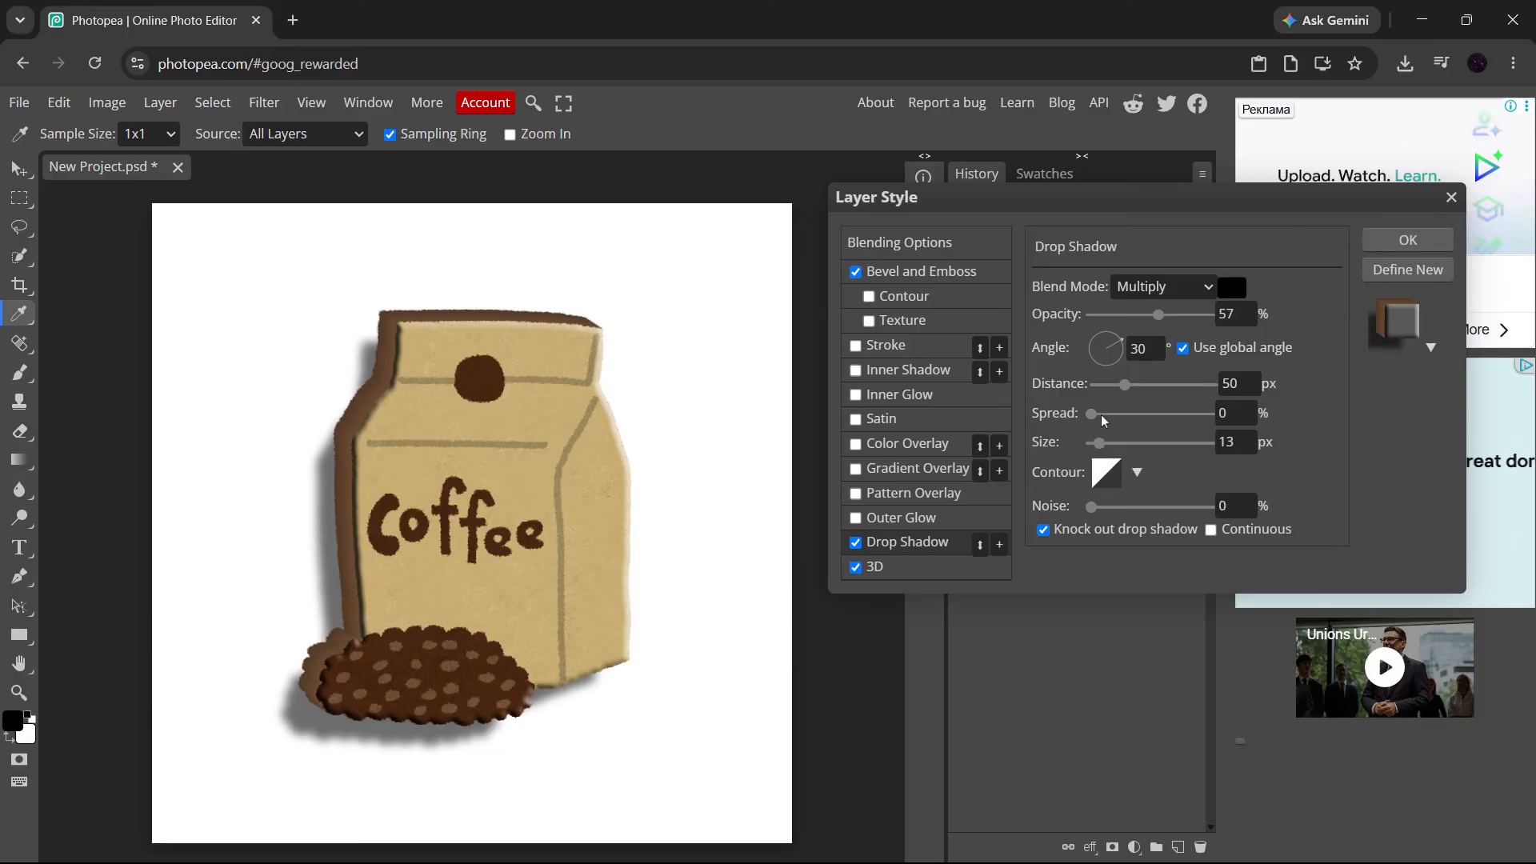
mouse_move(1118, 348)
left_mouse_down()
mouse_move(1127, 368)
mouse_move(1123, 356)
left_mouse_up()
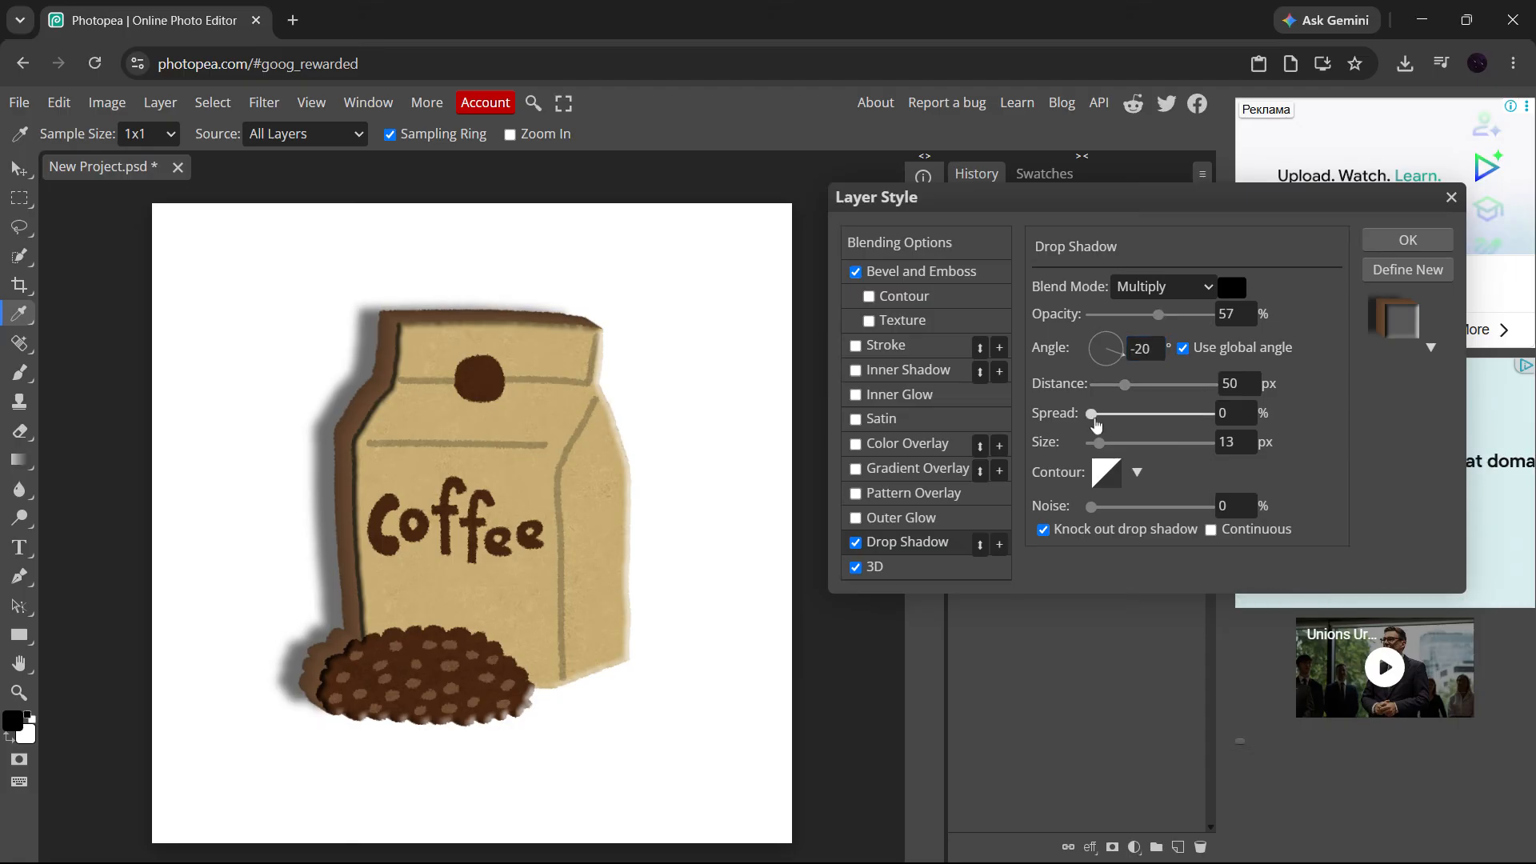
mouse_move(1100, 446)
left_mouse_down()
mouse_move(1117, 386)
mouse_move(1119, 419)
mouse_move(1099, 421)
left_mouse_up()
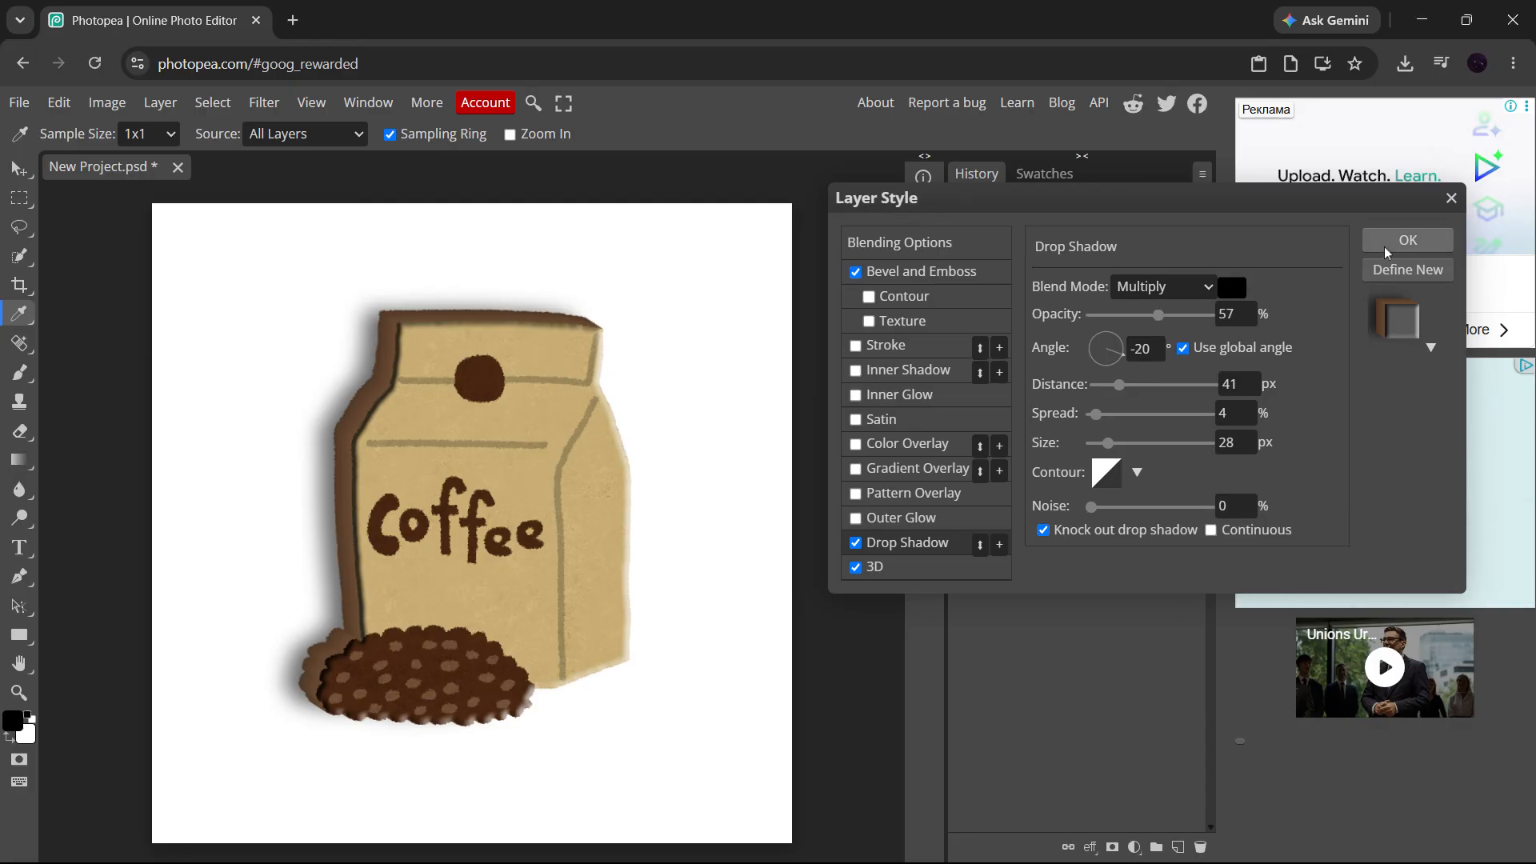
left_click(1407, 241)
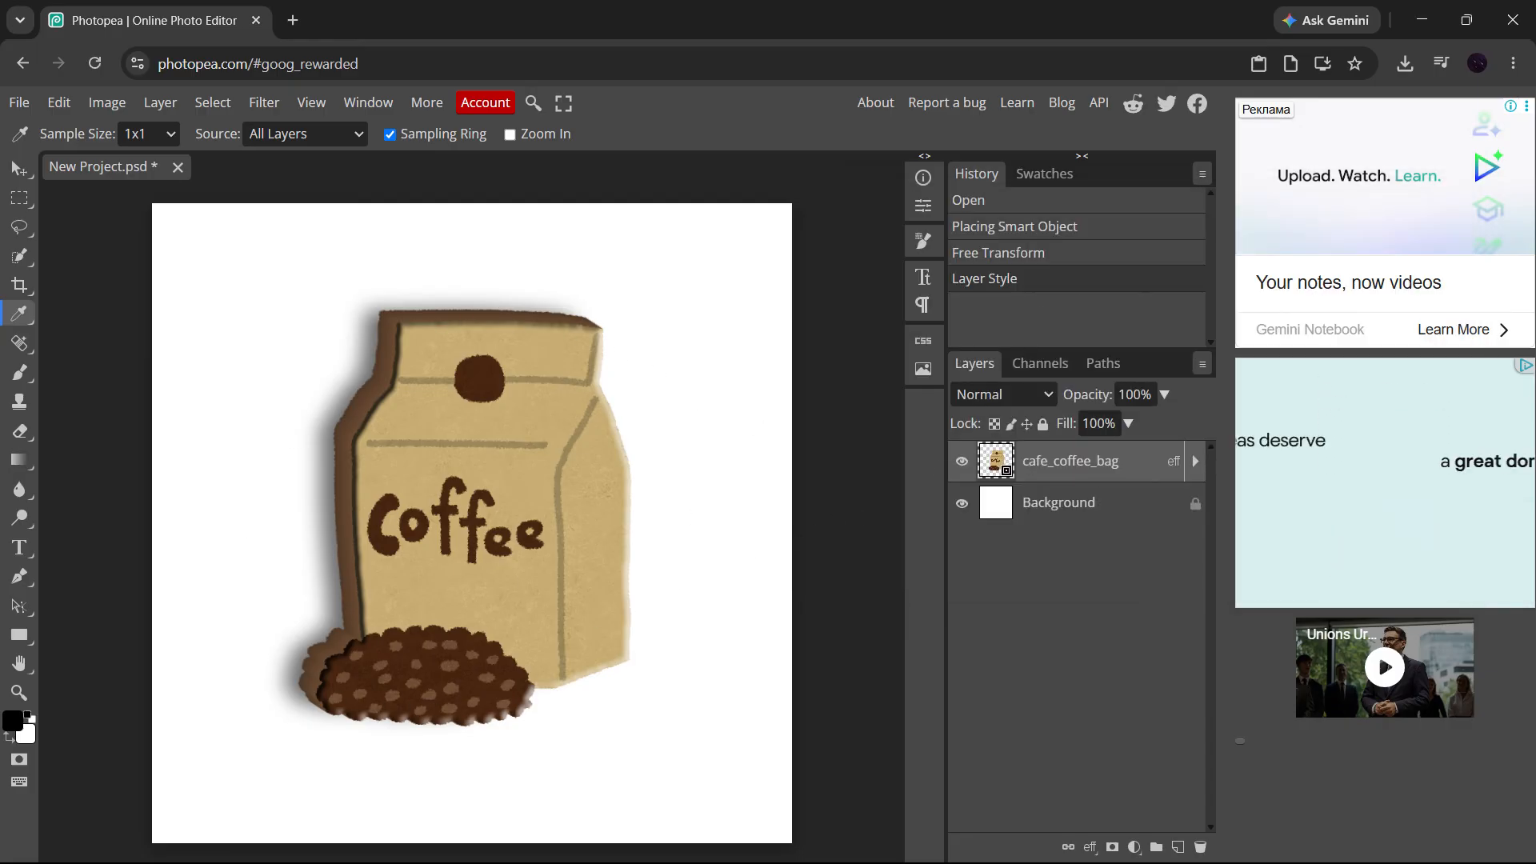
key("v")
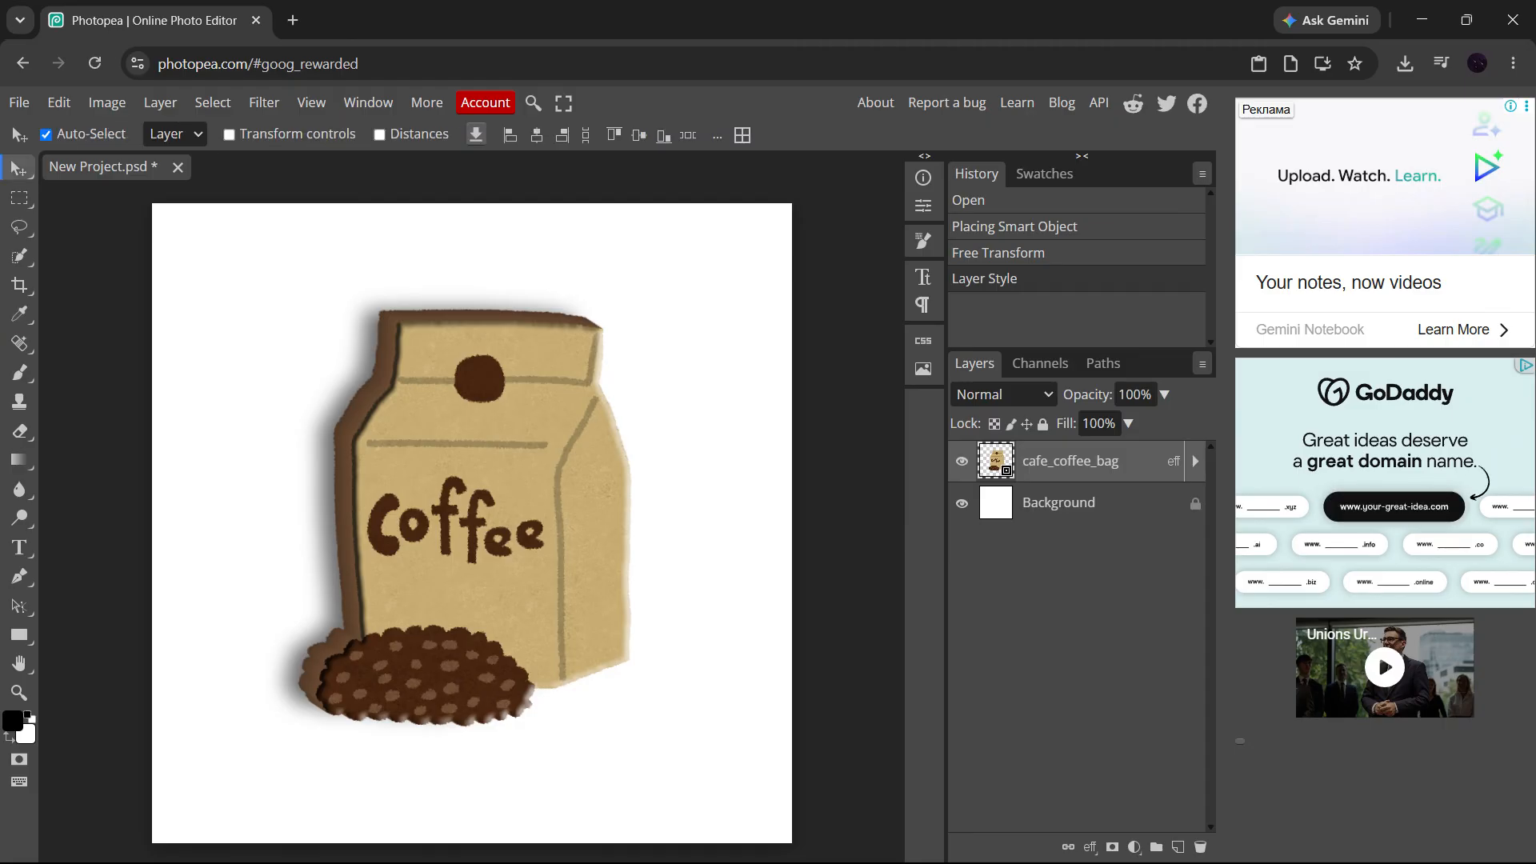
key("ctrl+0")
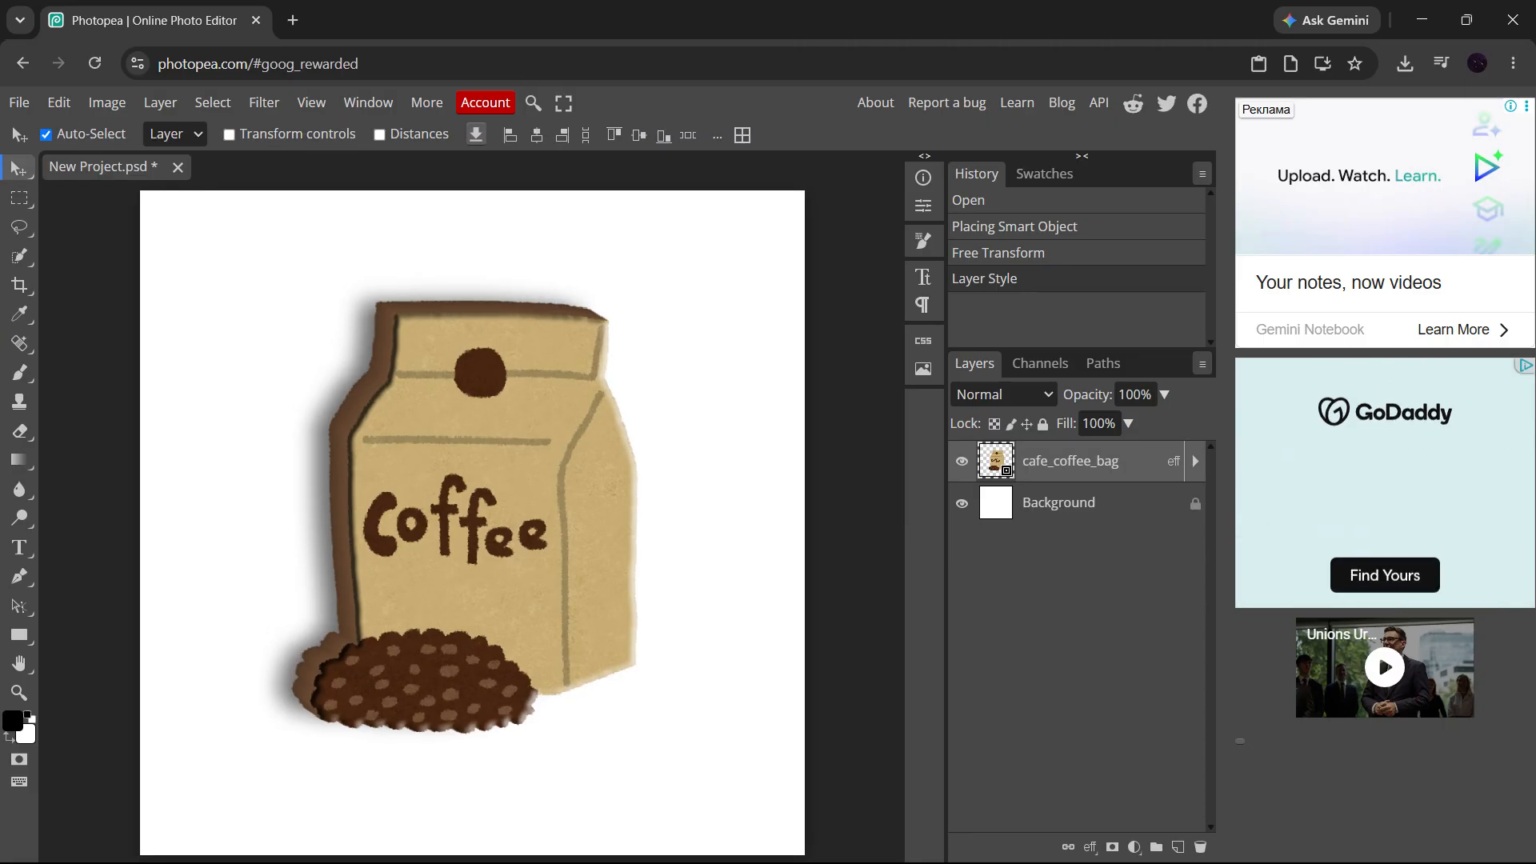